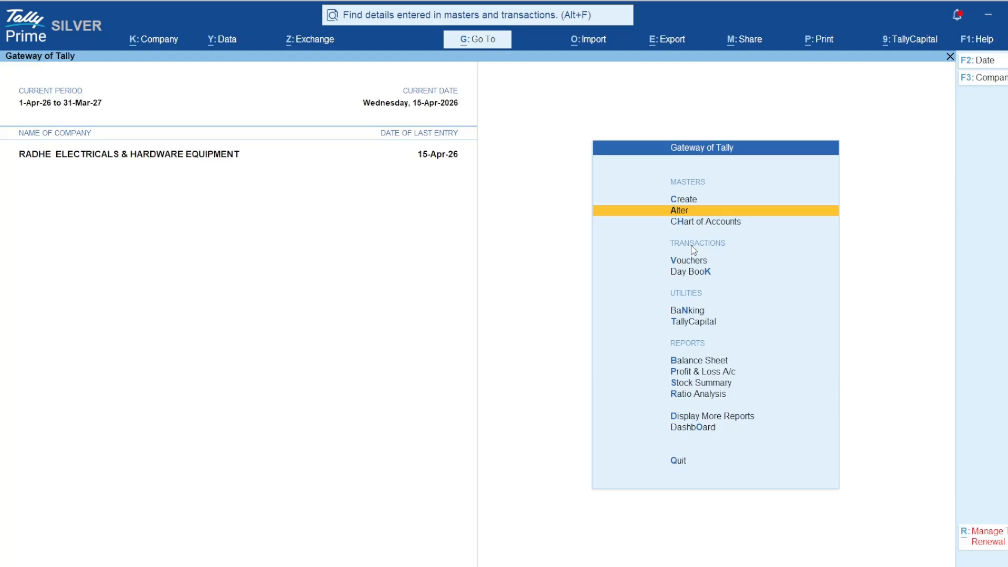
View the blank group and ledger creation forms, leaving each without creating a master.
key(c)
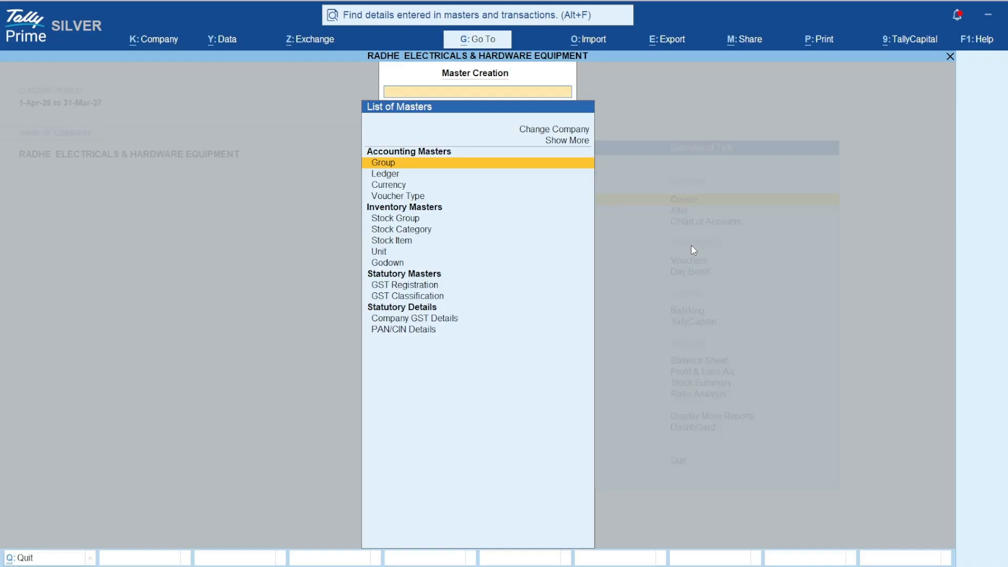
key(Return)
key(Escape)
key(Down)
key(Return)
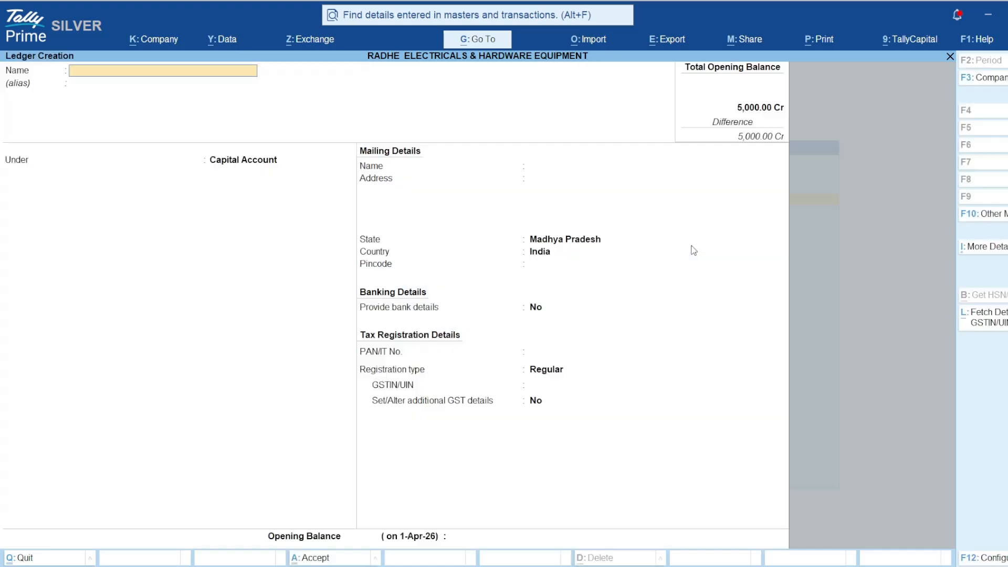
key(Escape)
Review the accounting, inventory and statutory master types available for creation, through PAN/CIN Details, and return to the Gateway of Tally.
key(Down)
key(Down)
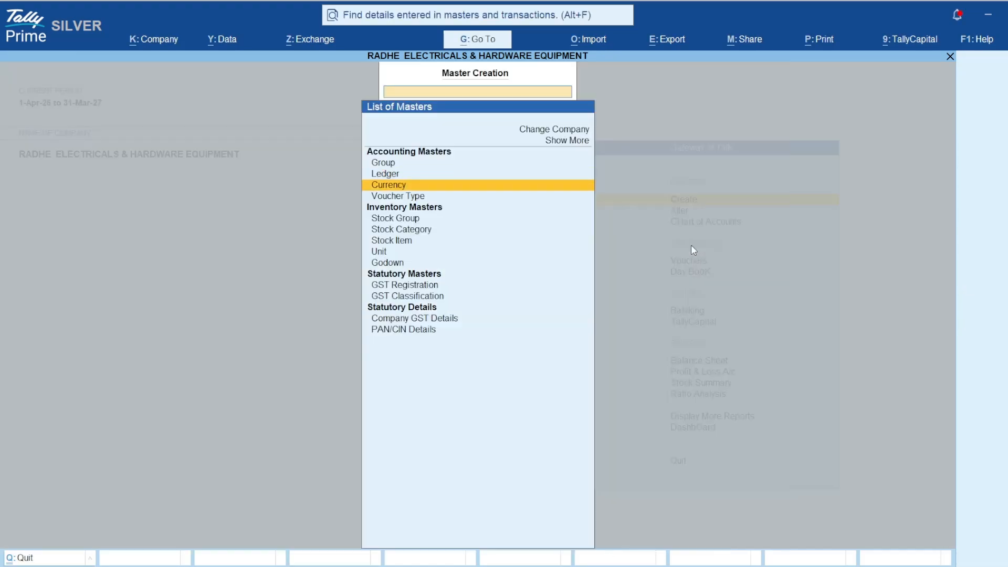
key(Down)
key(Down)
key(Down)
key(Down)
key(Down)
key(Down)
key(Down)
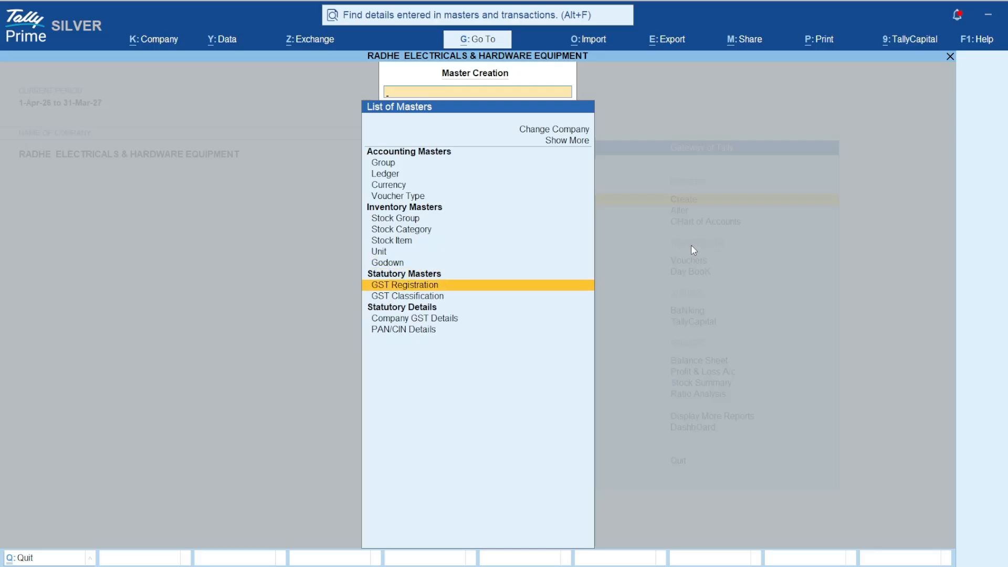
key(Down)
key(Down)
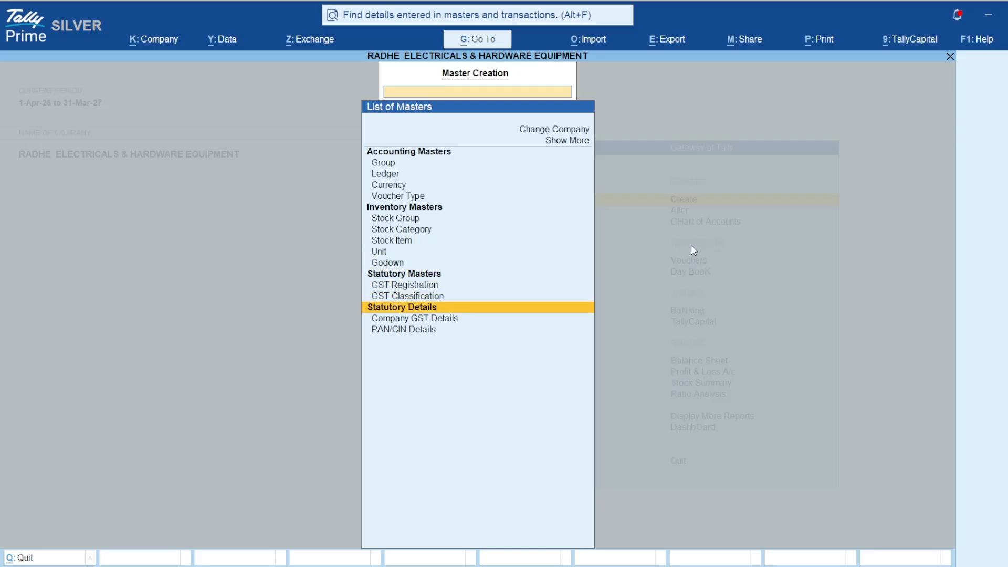
key(Down)
key(Down)
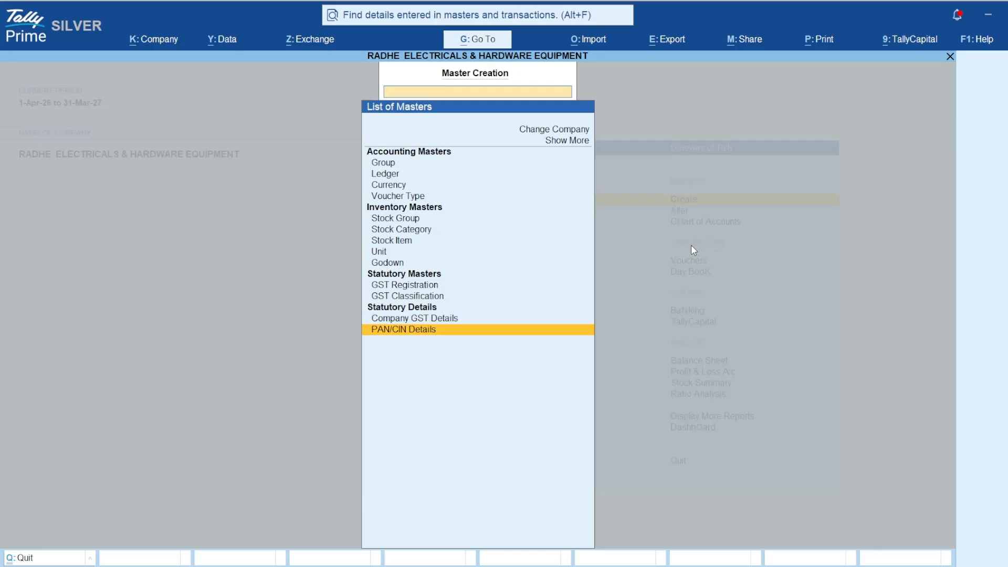
key(Escape)
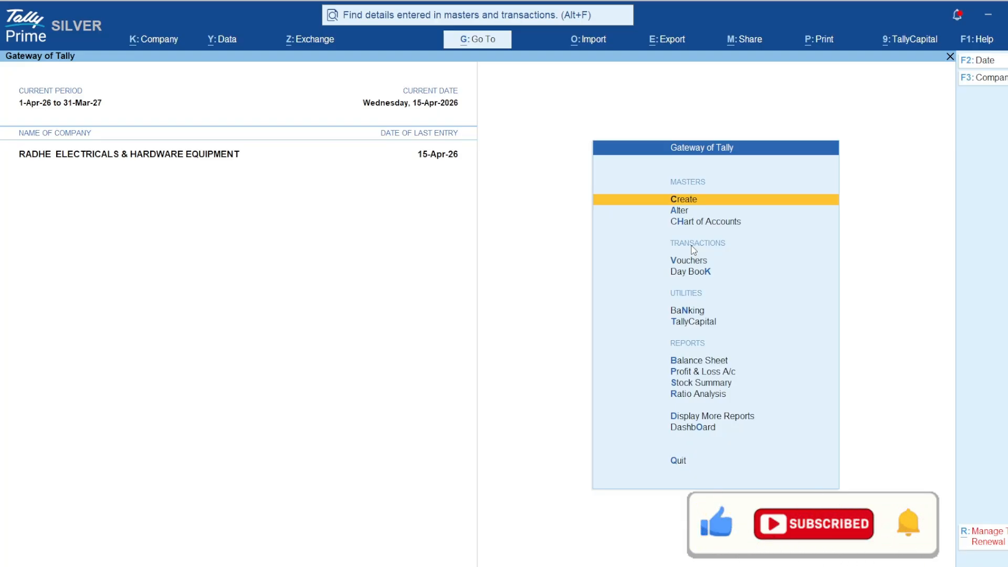
Review the accounting and inventory master types available for alteration.
key(a)
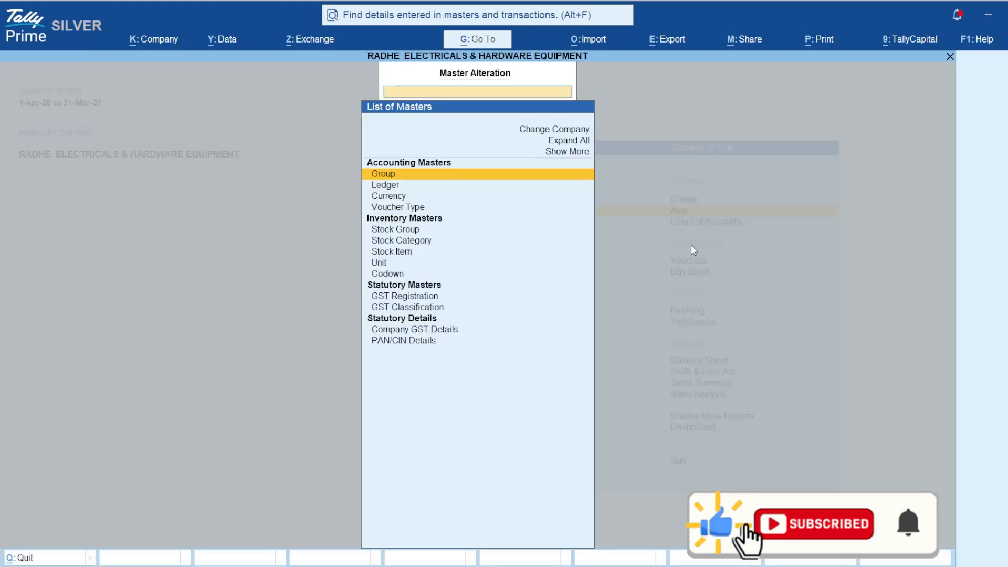
key(Down)
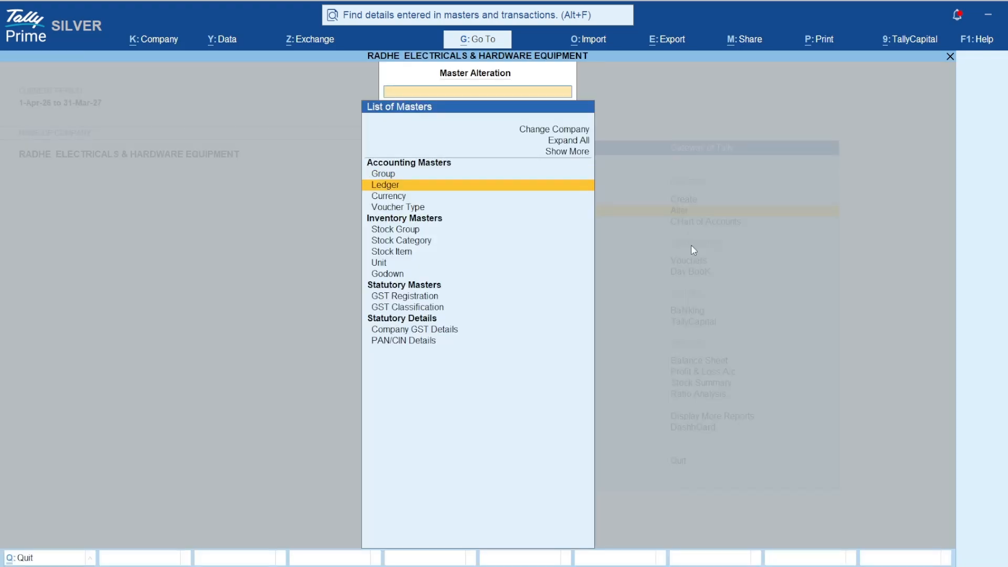
key(Down)
key(Up)
key(Down)
key(Up)
key(Up)
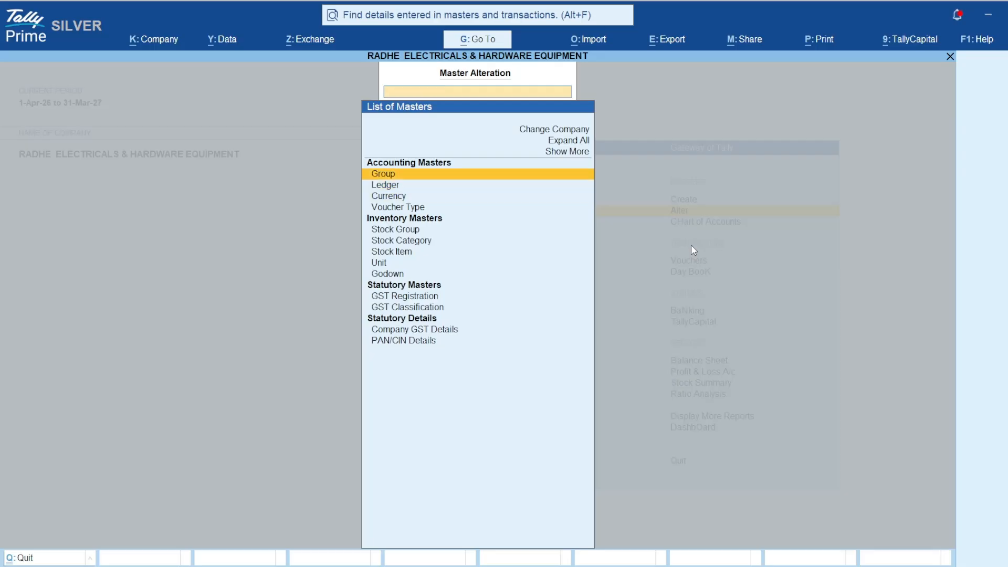
key(Down)
key(Down)
key(Down)
key(Down)
key(Down)
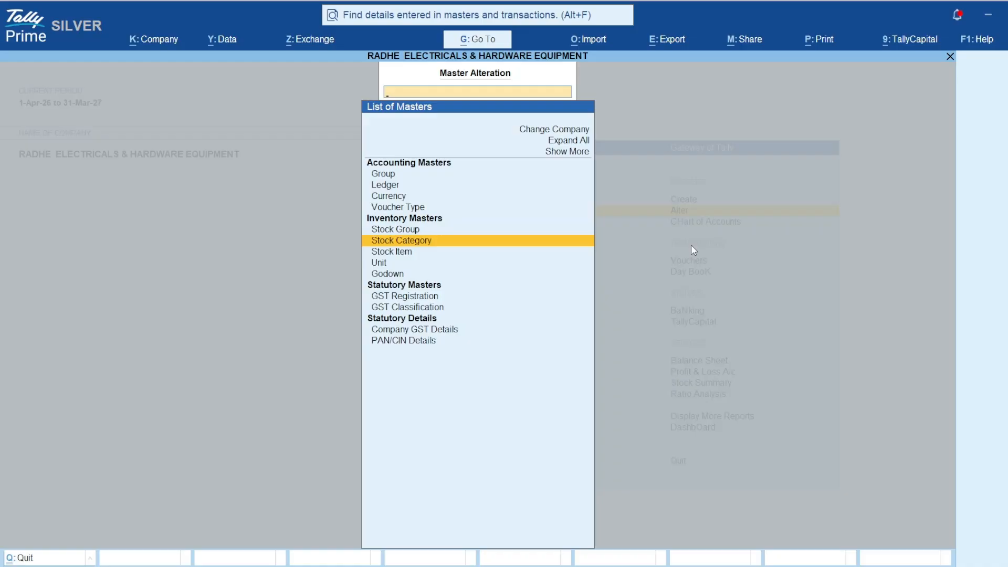
Alter the pcs unit to use 2 decimal places, save it and return to the Gateway of Tally.
key(Down)
key(Down)
key(Return)
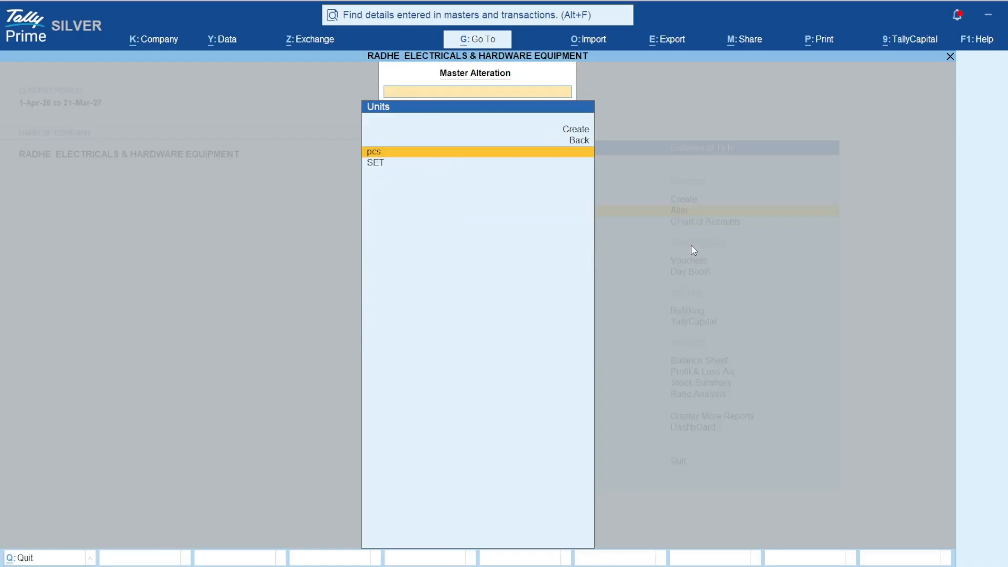
key(Return)
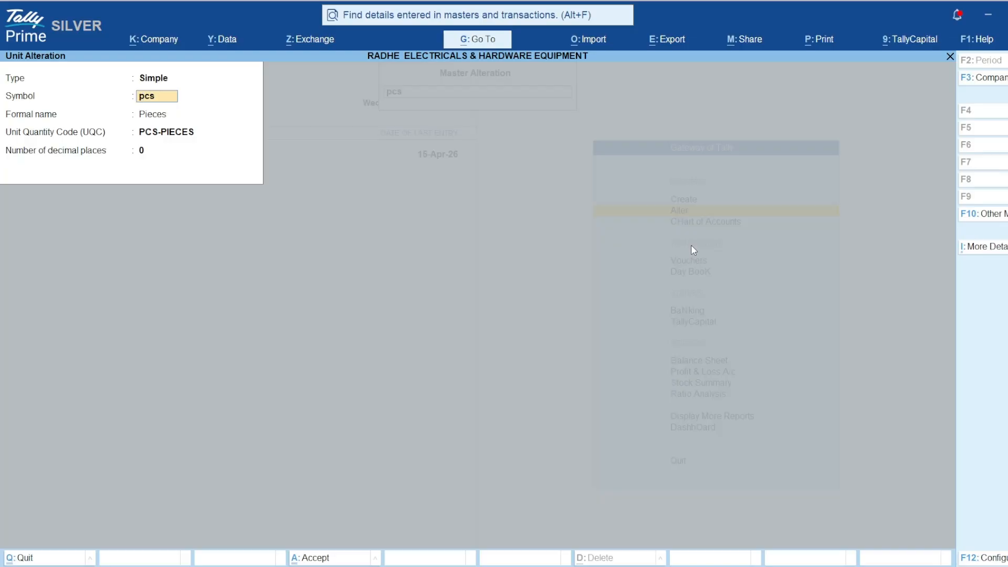
key(Return)
key(Return)
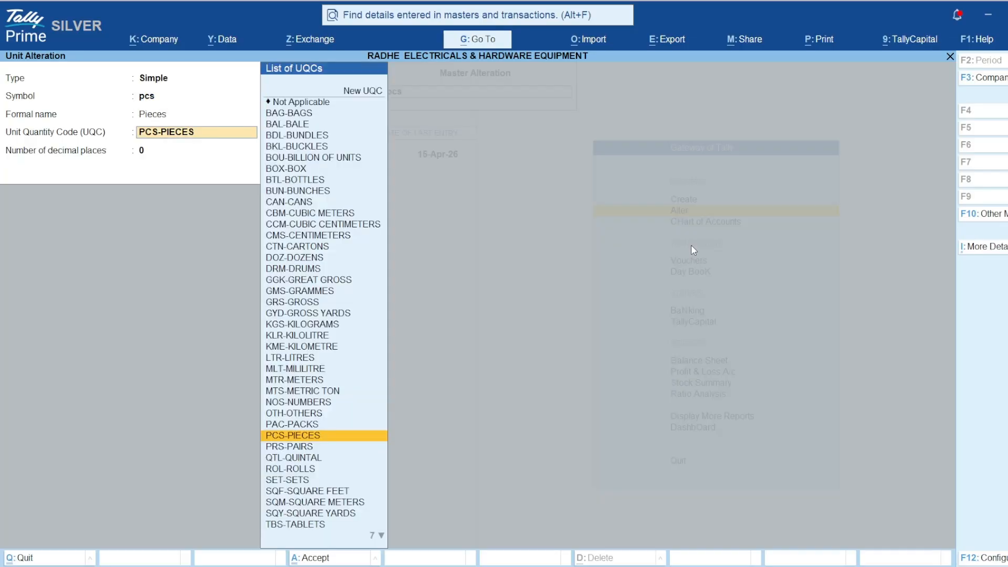
key(Return)
text(2)
key(Return)
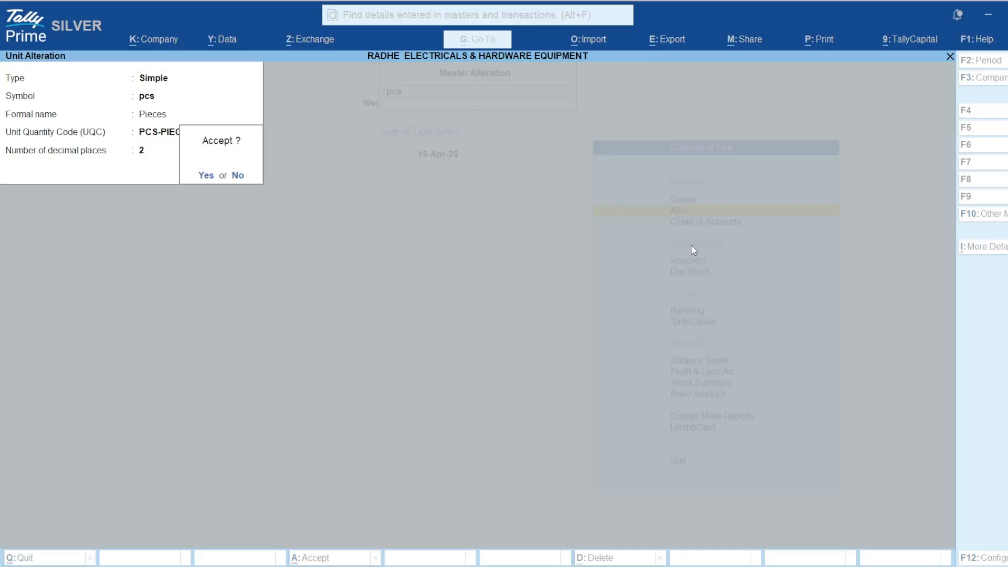
key(Return)
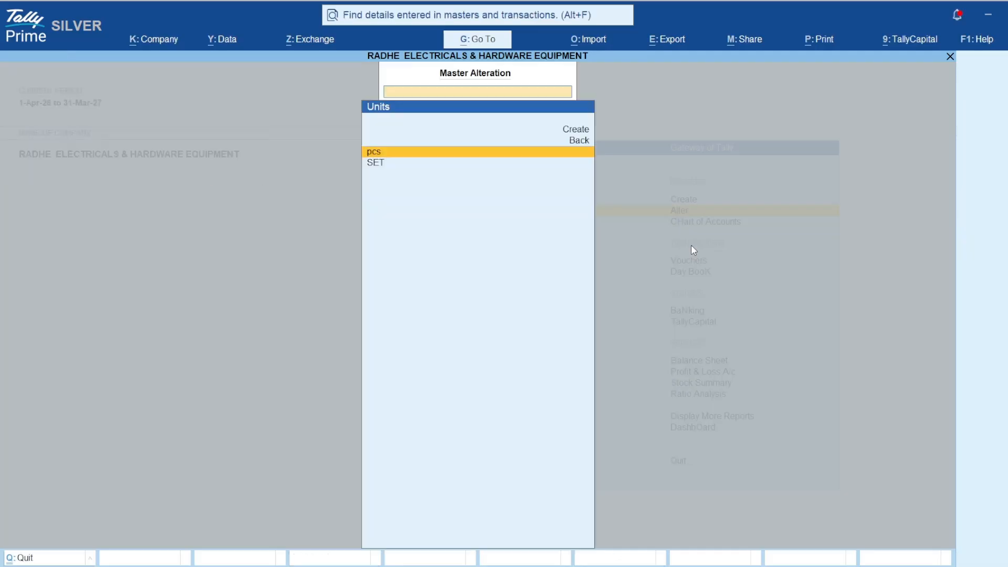
key(Escape)
key(Escape)
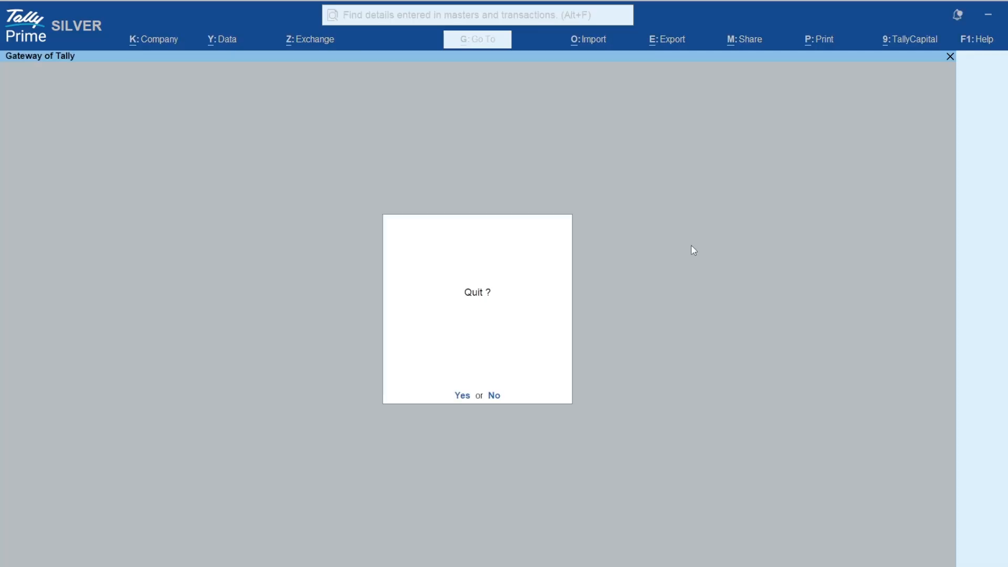
key(Escape)
key(Escape)
key(Escape)
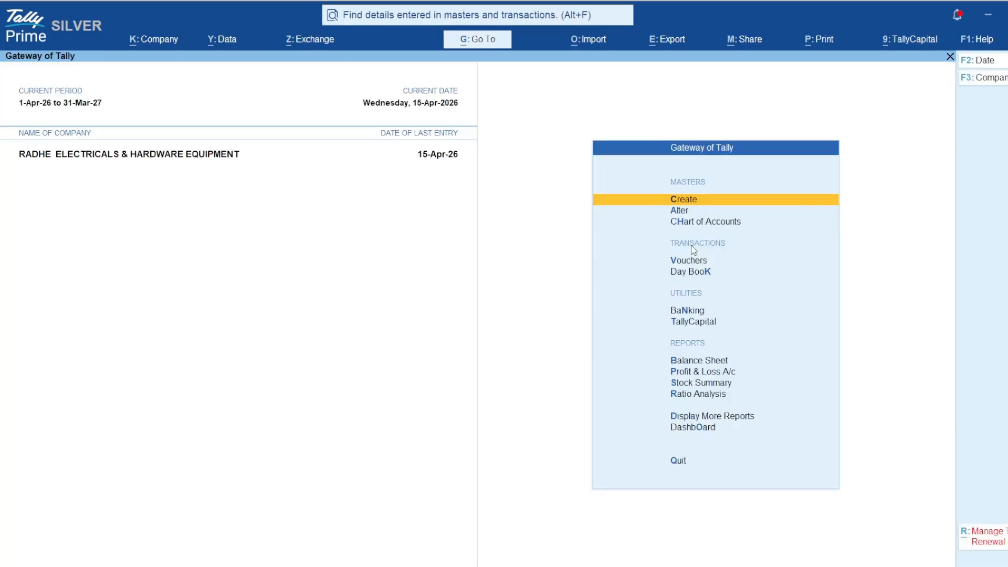
Review the accounting and inventory master types offered in the Chart of Accounts.
key(h)
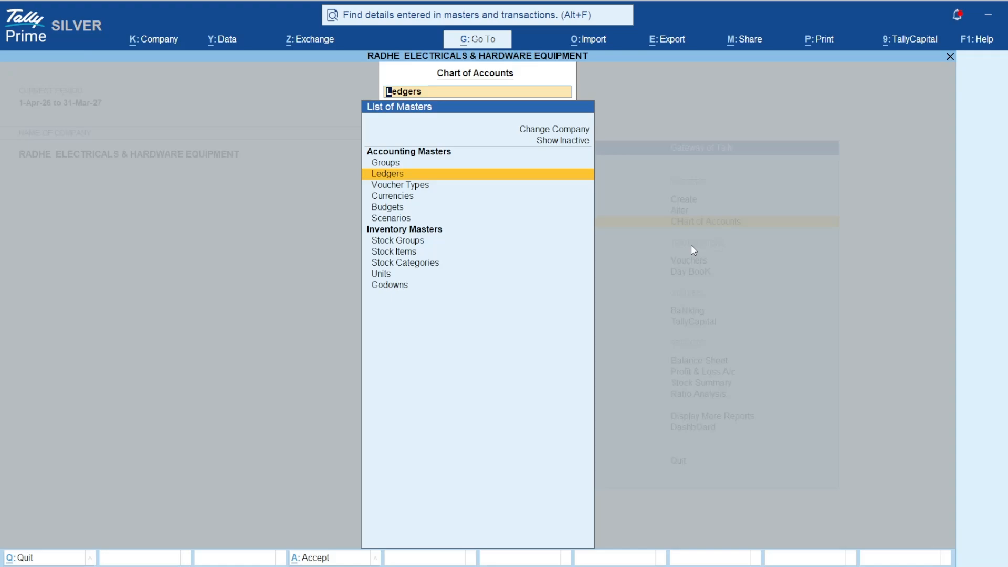
key(Up)
key(Escape)
key(Return)
key(Down)
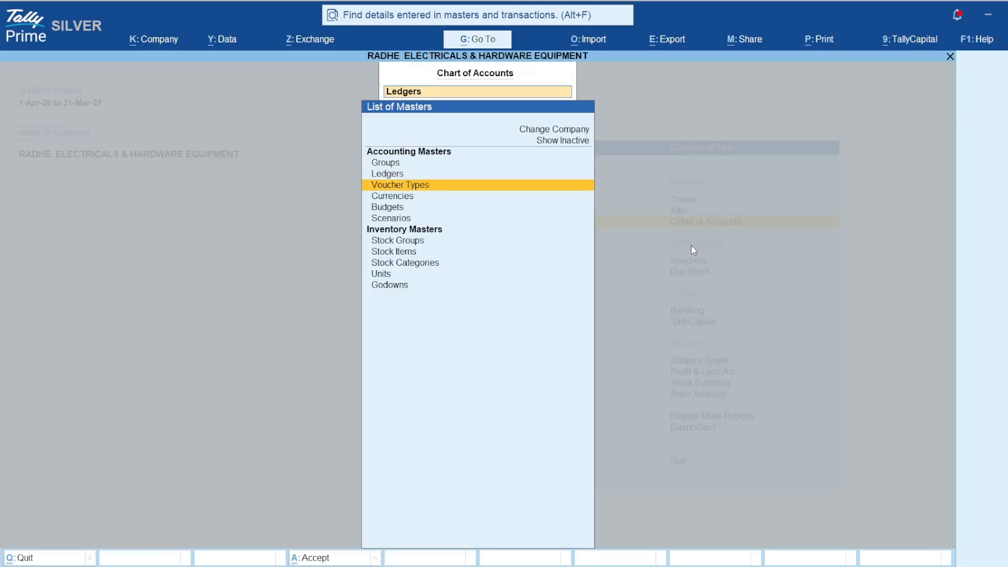
key(Up)
key(Up)
key(Down)
key(Down)
key(Down)
key(Down)
key(Down)
key(Down)
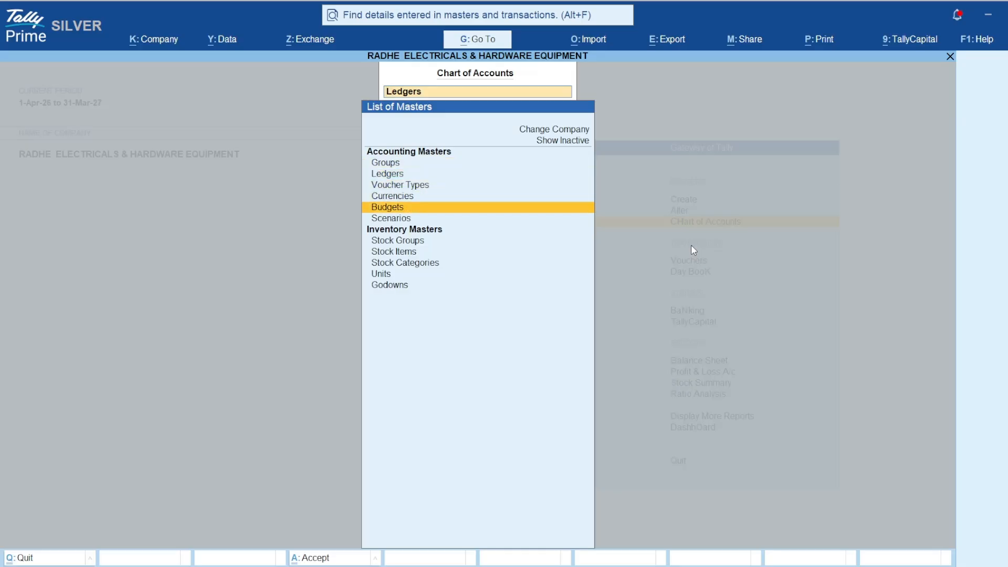
View the list of stock items in the Chart of Accounts and return to the Gateway of Tally.
key(Down)
key(Down)
key(Up)
key(Return)
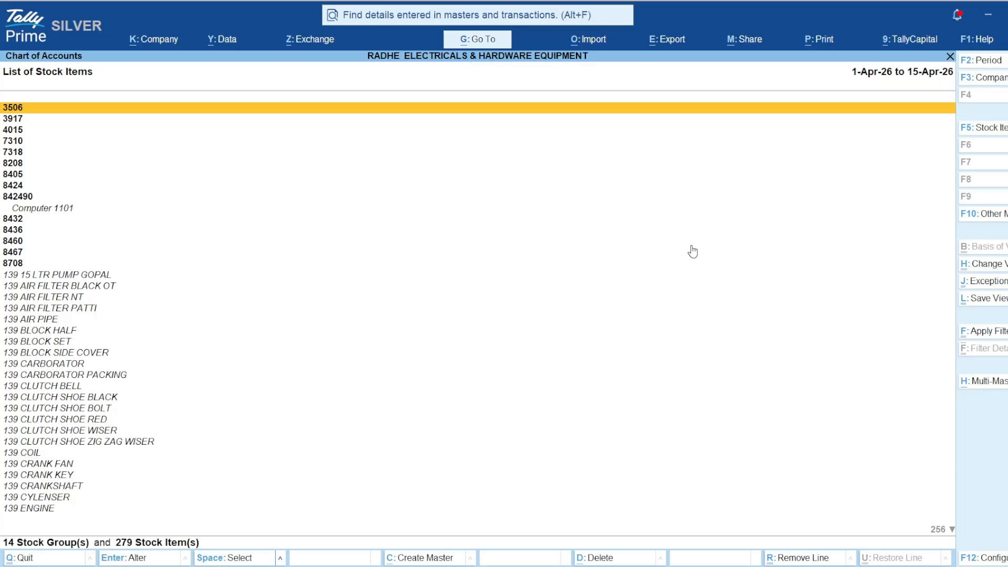
key(Down)
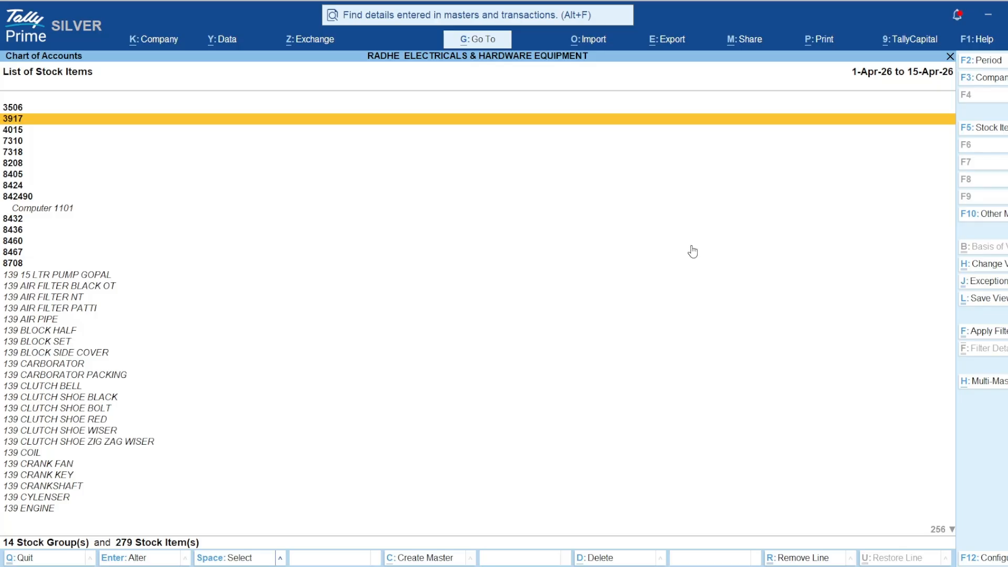
key(Escape)
key(Escape)
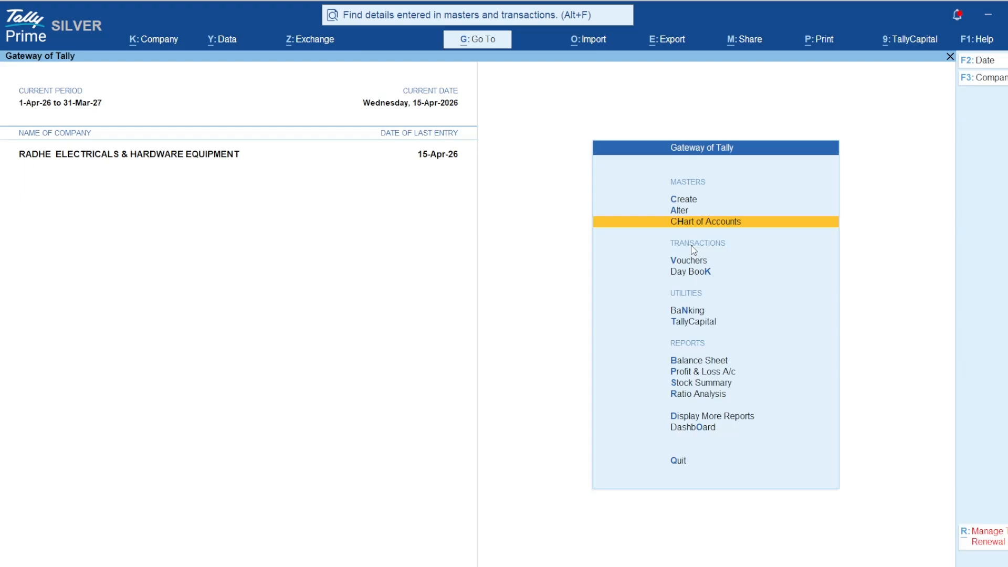
View the blank payment voucher entry screen without recording anything, and look over the Day Book entries.
key(Down)
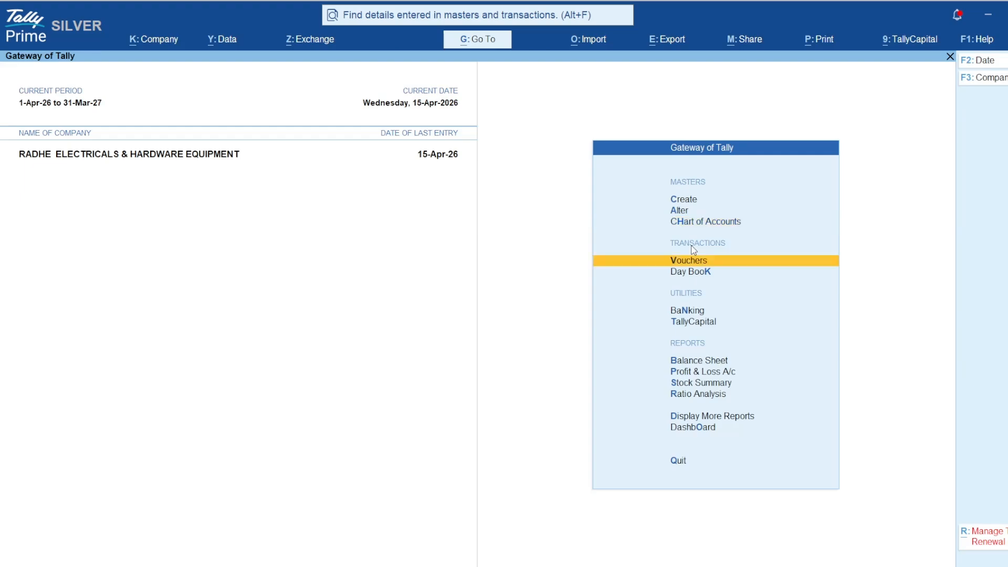
key(Return)
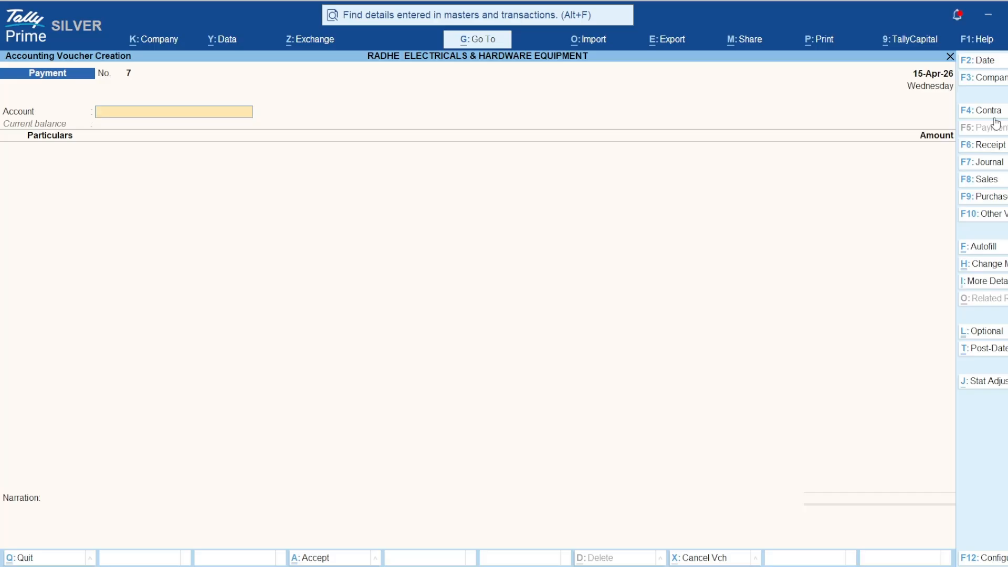
key(Escape)
key(y)
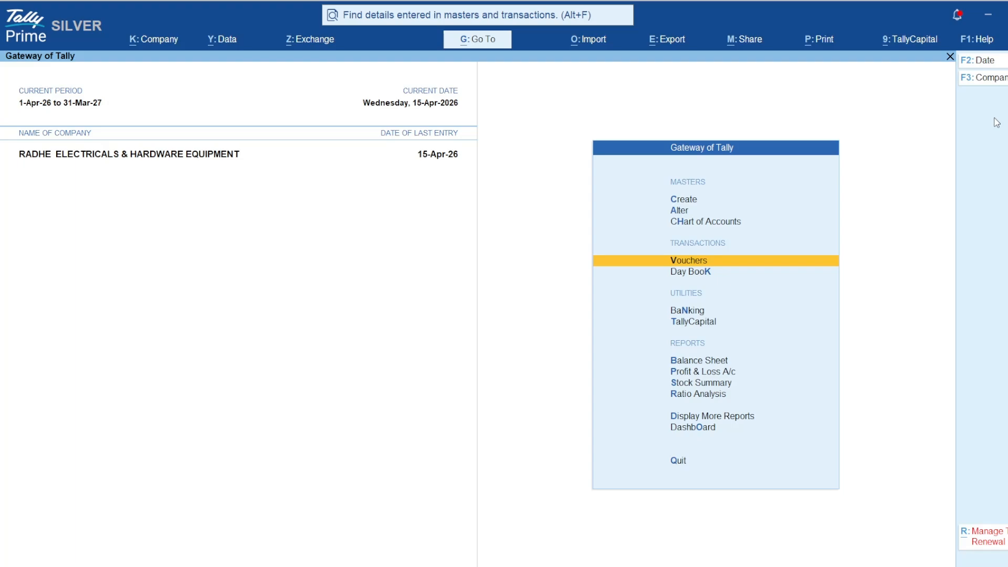
key(k)
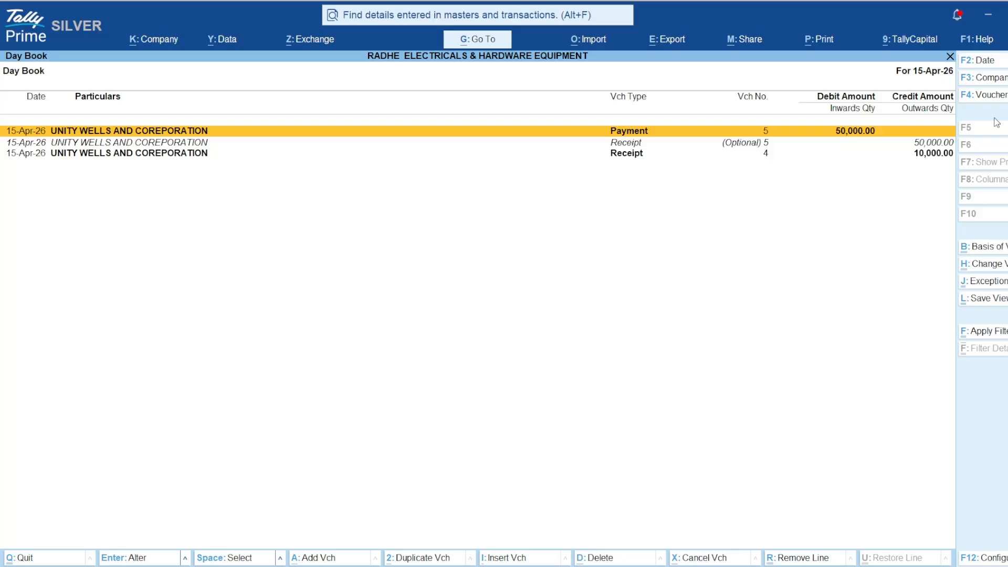
key(Escape)
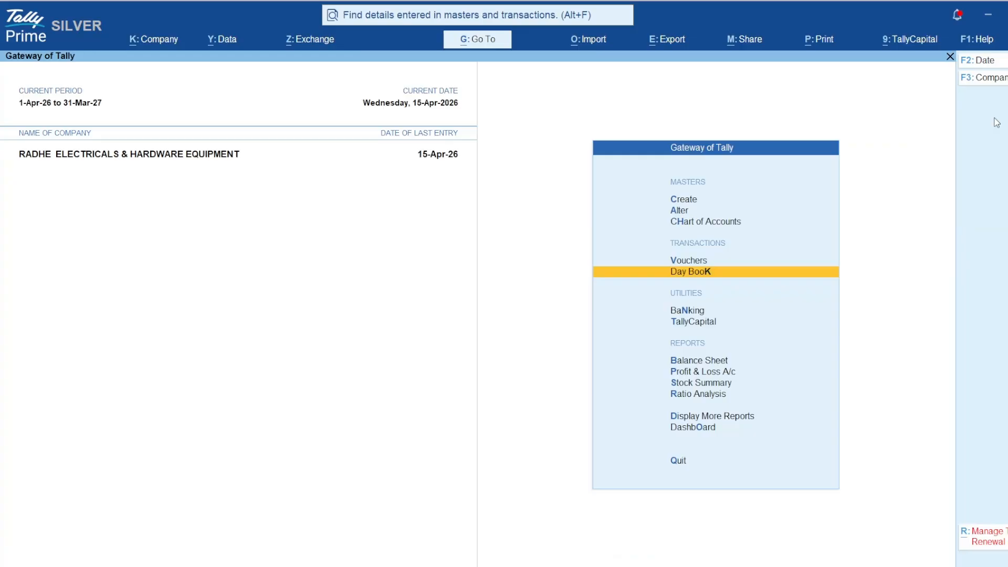
Review the reconciliation, cheque and other report options offered under Banking, and return to the Gateway of Tally.
key(Down)
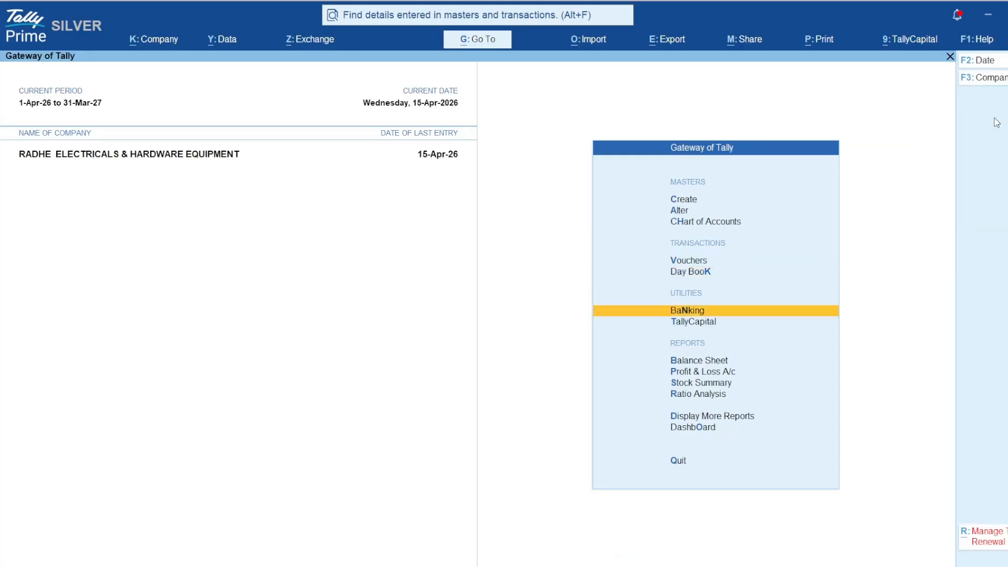
key(Return)
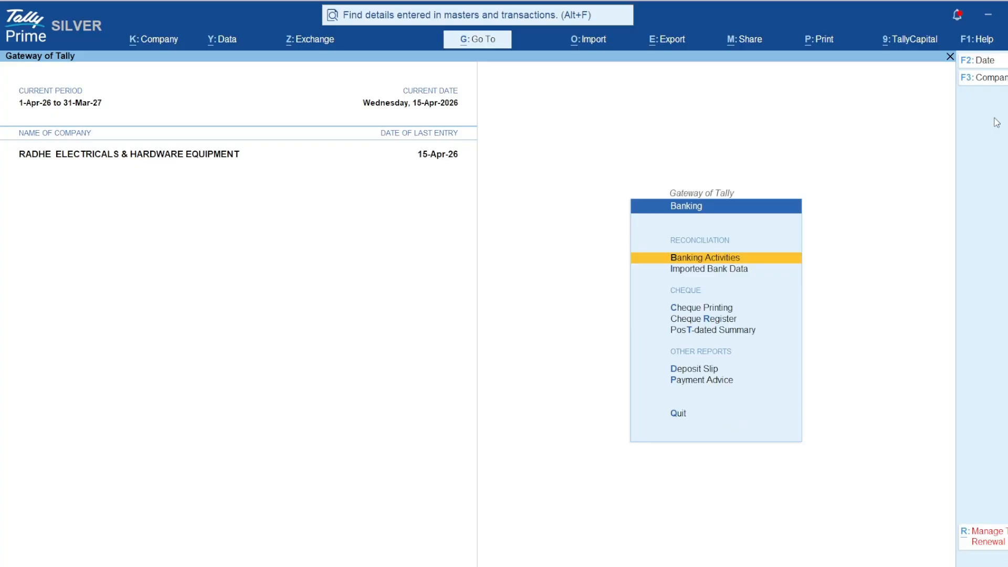
key(Escape)
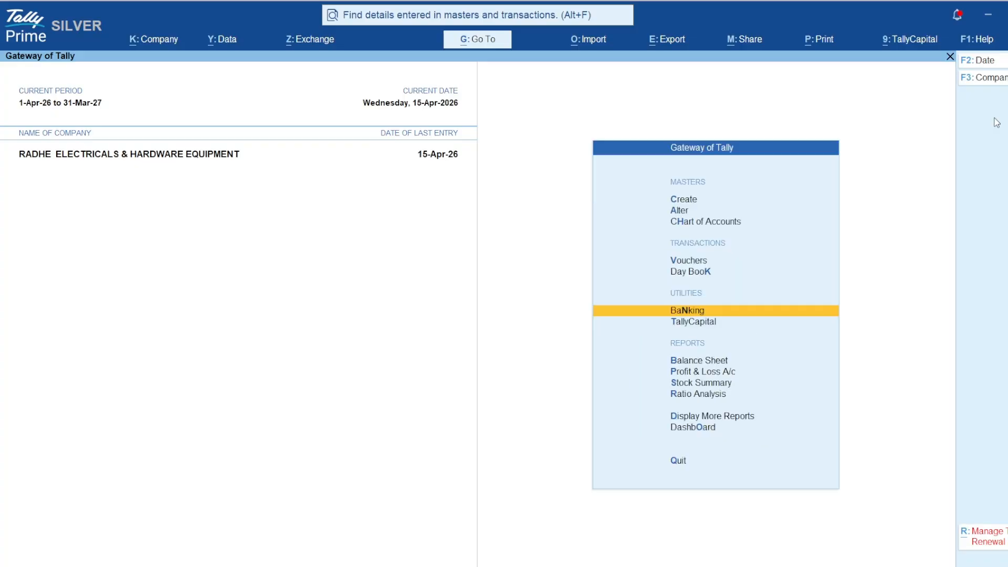
key(Return)
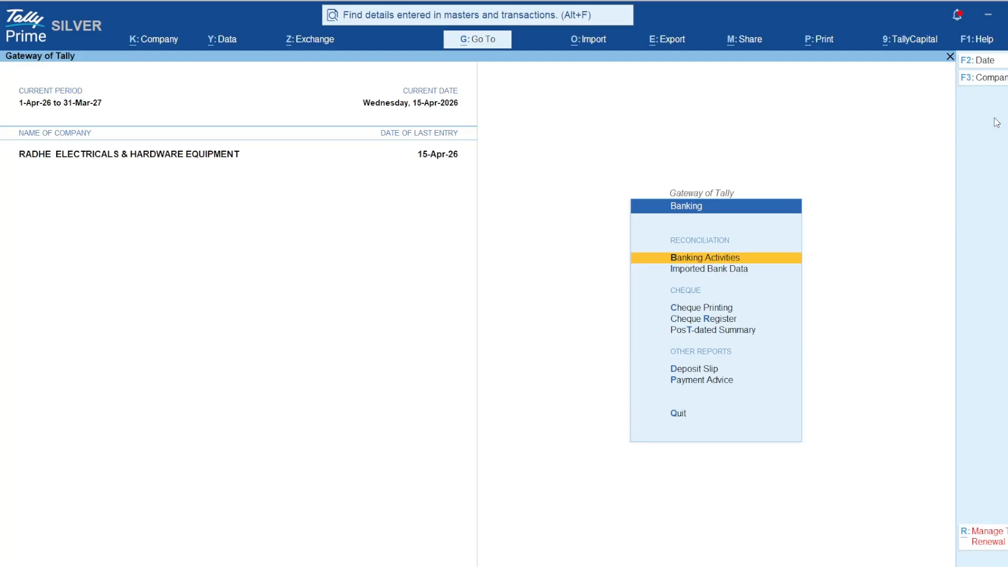
key(Down)
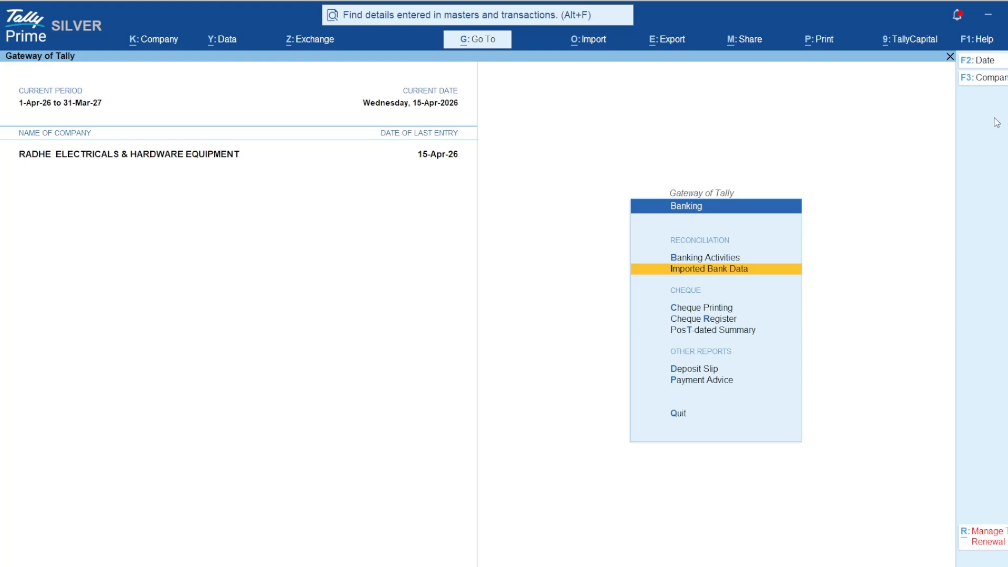
key(Down)
key(Down)
key(Up)
key(Down)
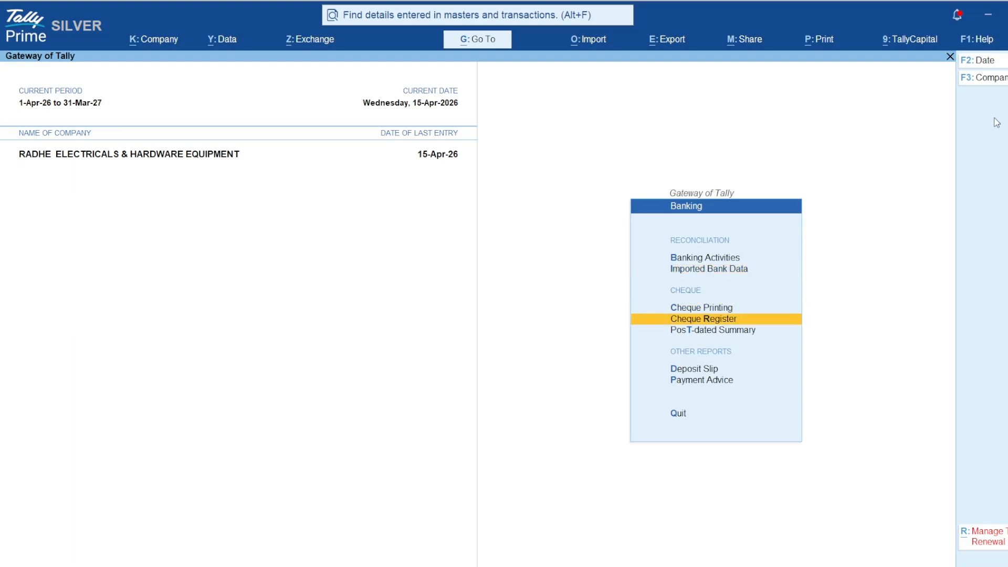
key(Down)
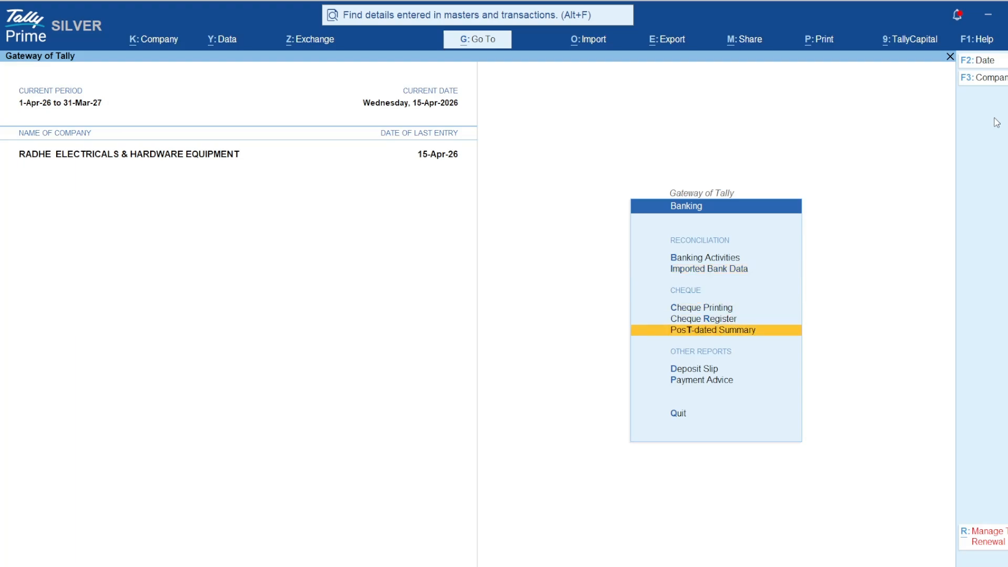
key(Down)
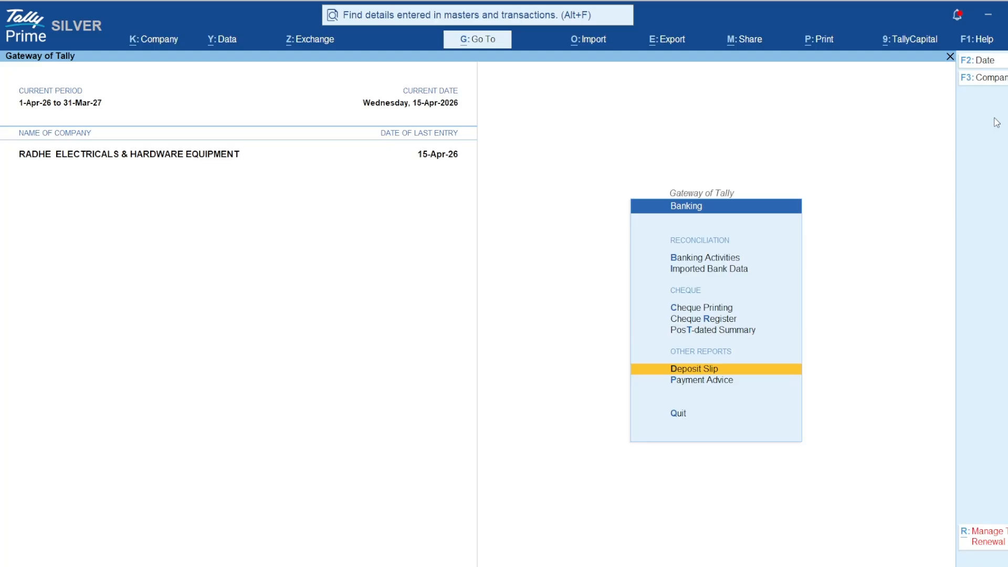
key(Down)
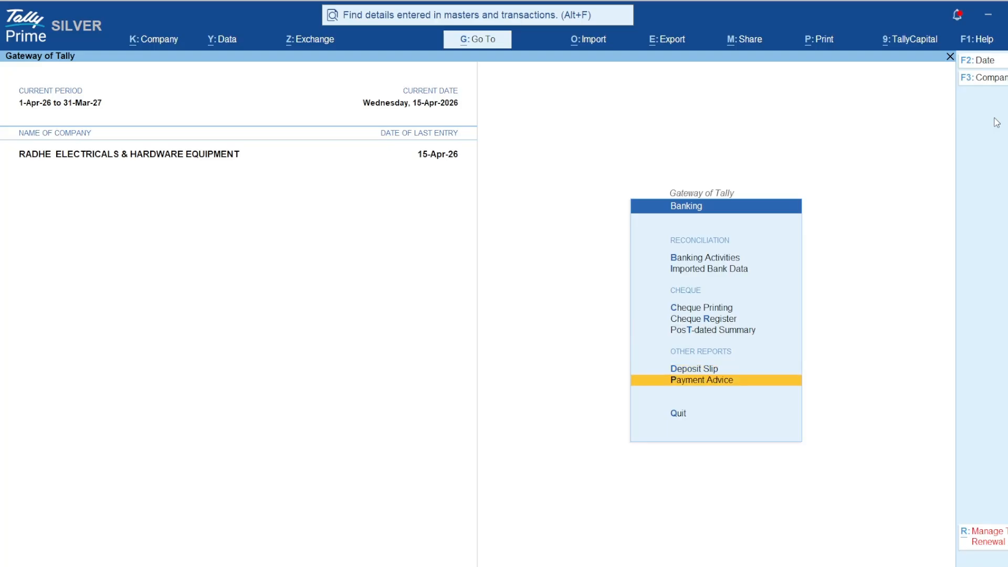
key(Up)
key(Up)
key(Up)
key(Up)
key(Up)
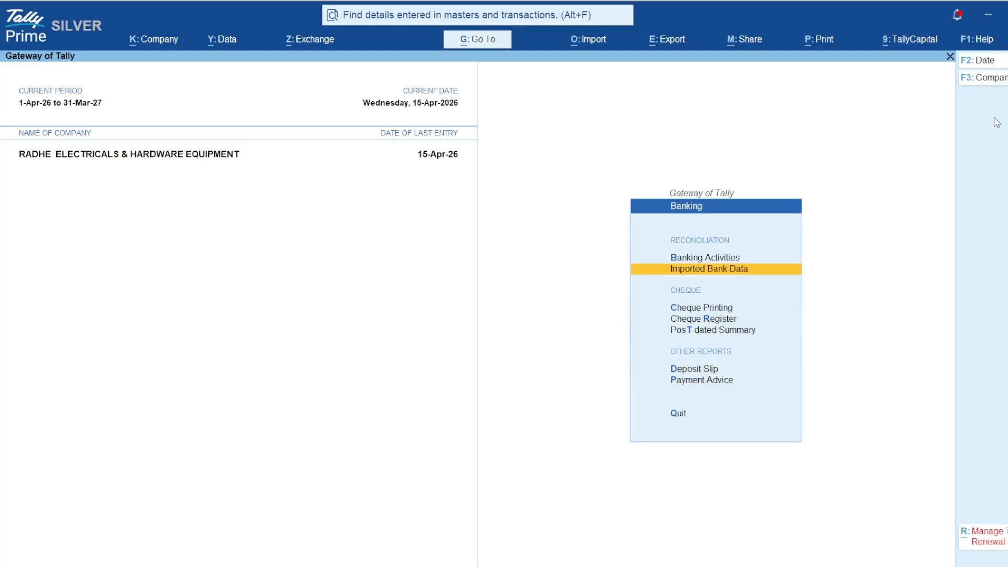
key(Escape)
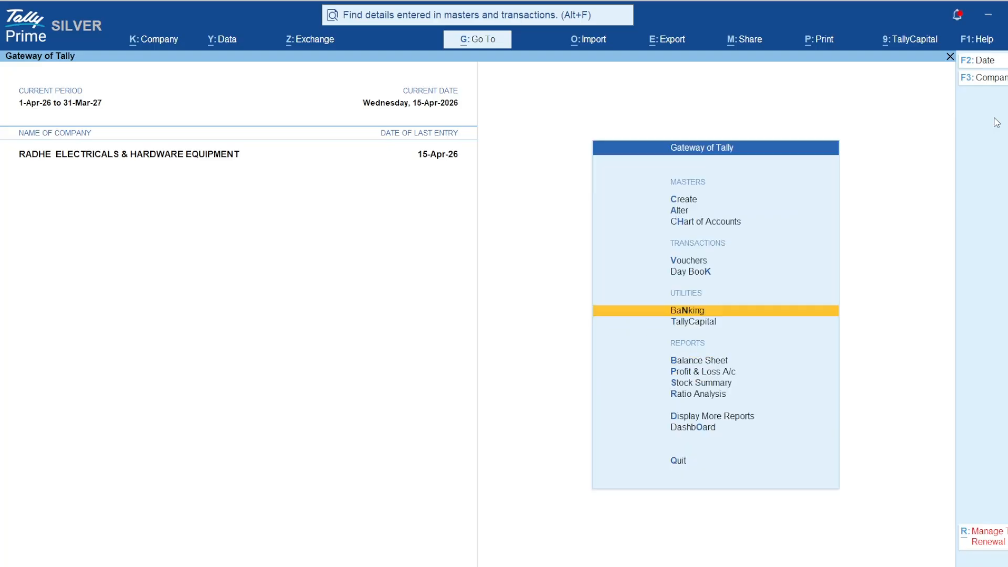
View the TallyCapital loan and eligibility offerings, and return to the Gateway of Tally without quitting.
key(Down)
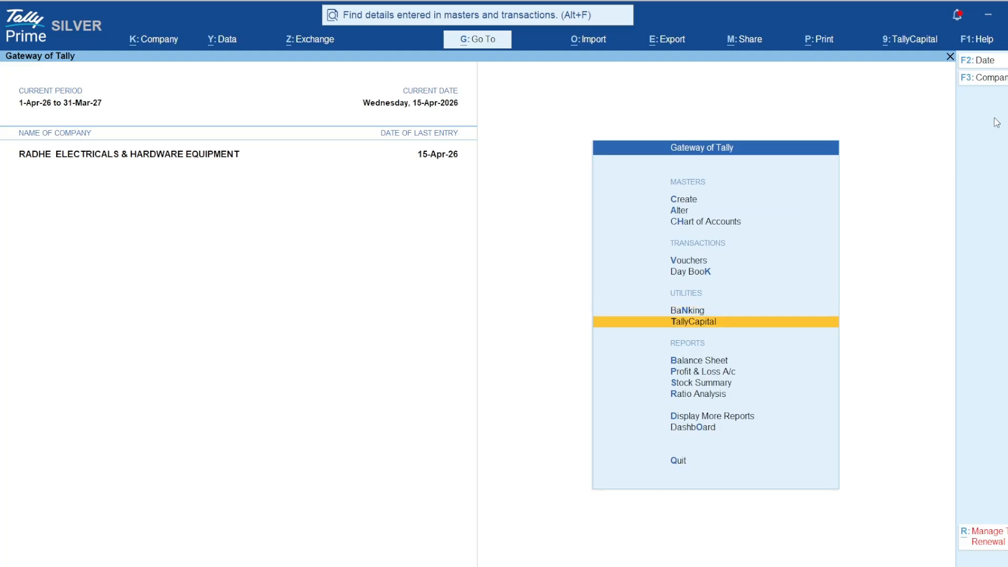
key(Return)
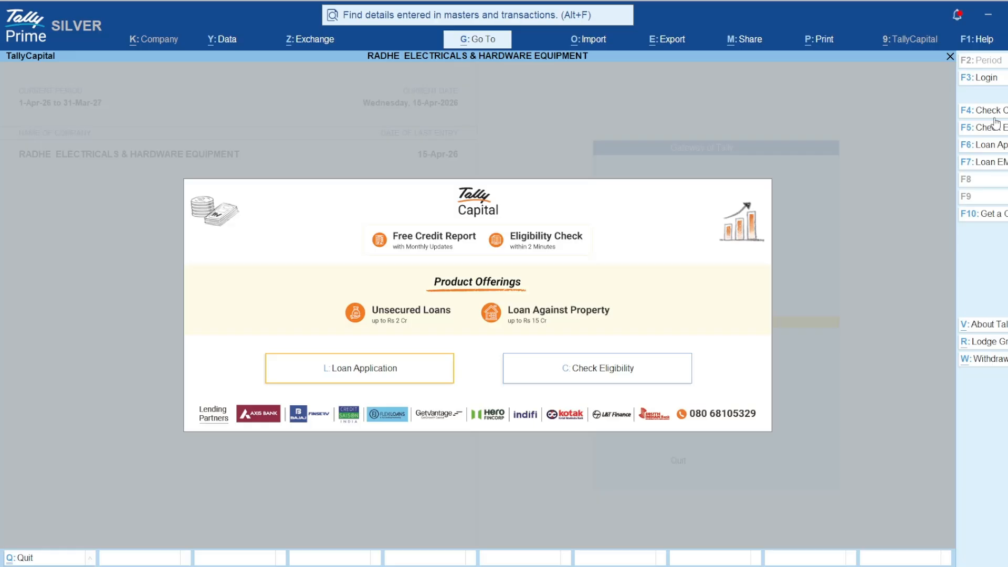
click(993, 114)
key(Escape)
key(Escape)
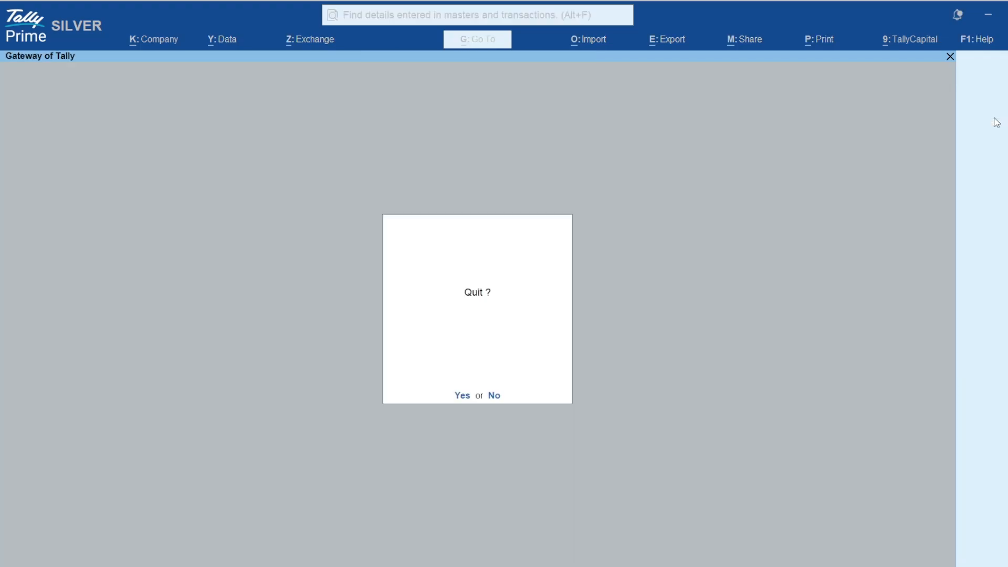
key(Escape)
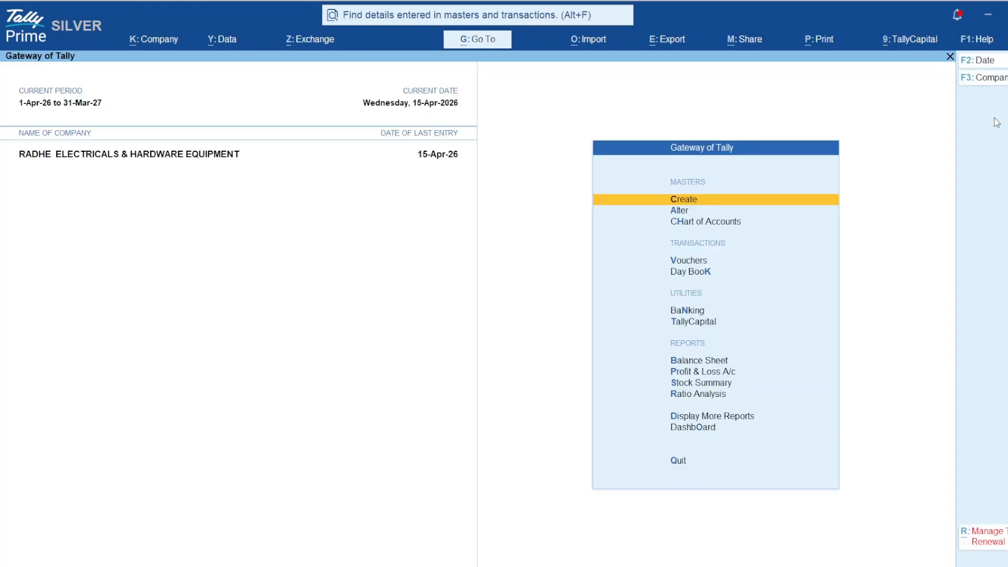
Look over the liabilities and assets sides of the Balance Sheet and return to the Gateway of Tally.
key(b)
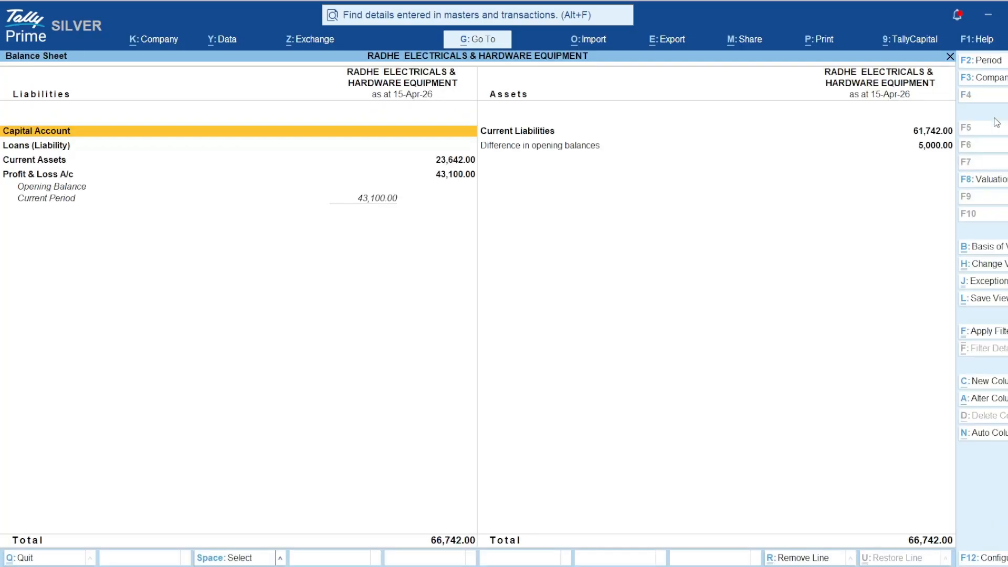
key(Down)
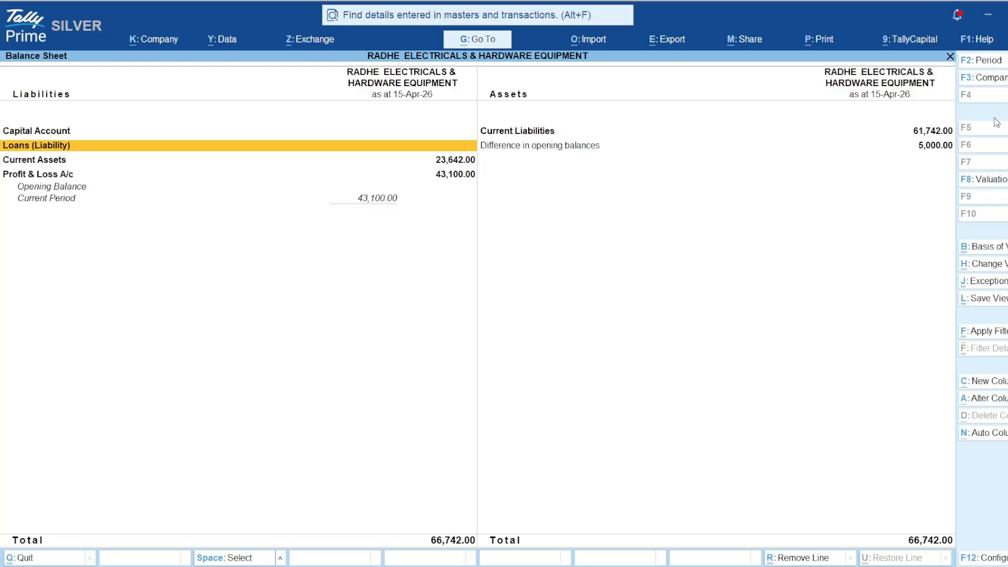
key(Down)
key(Down)
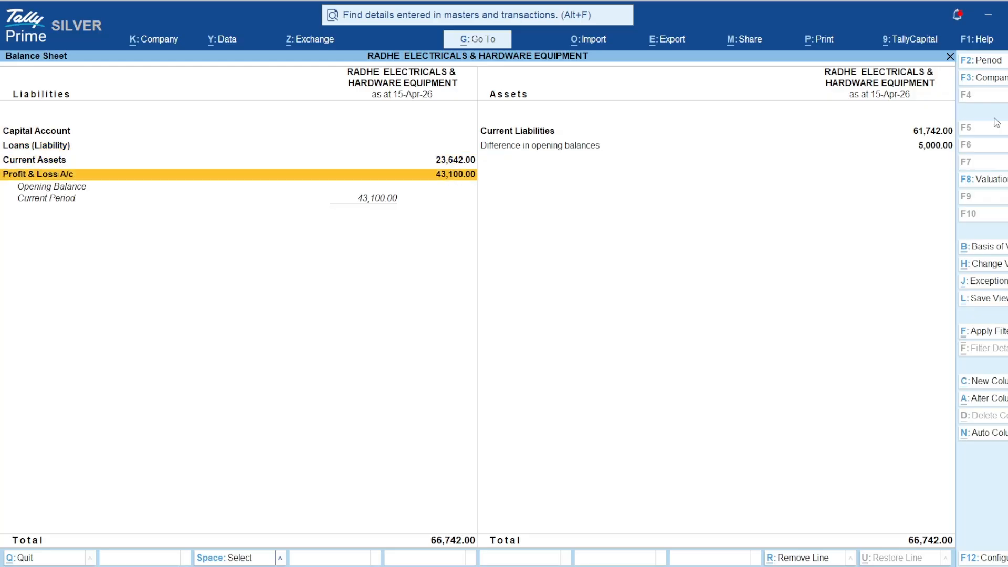
key(Right)
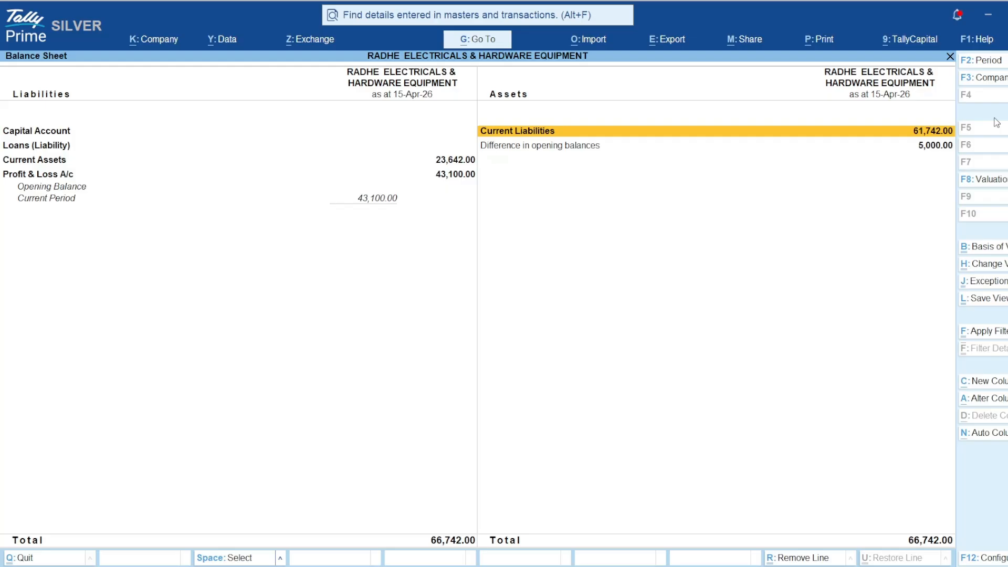
key(Escape)
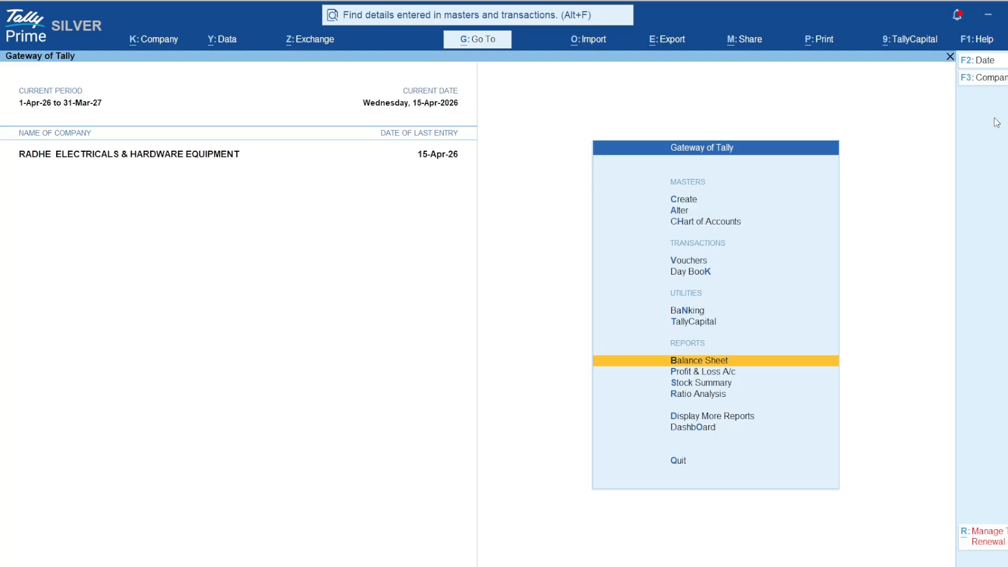
View the Profit & Loss A/c and the Stock Summary, returning to the Gateway of Tally after each report.
key(p)
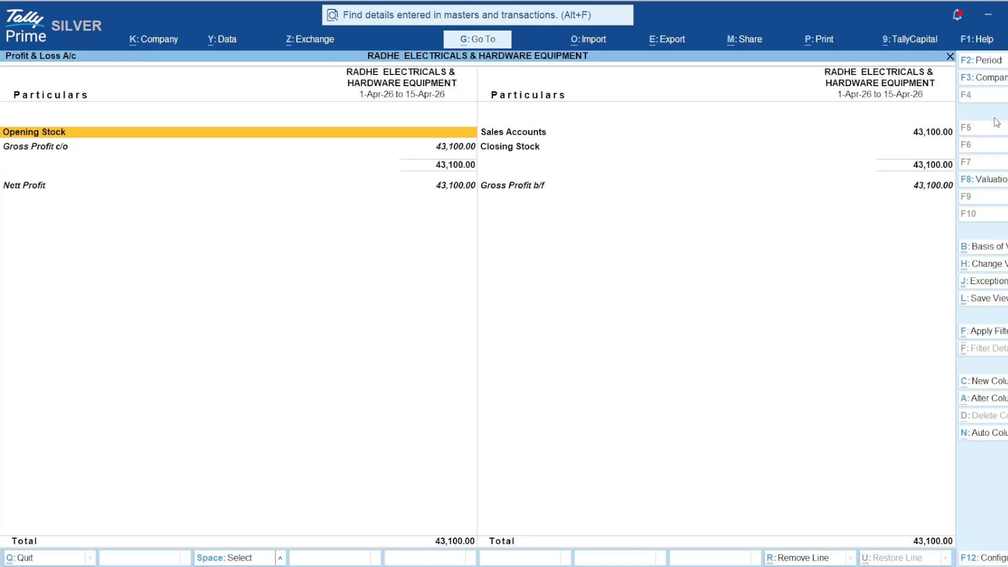
key(Escape)
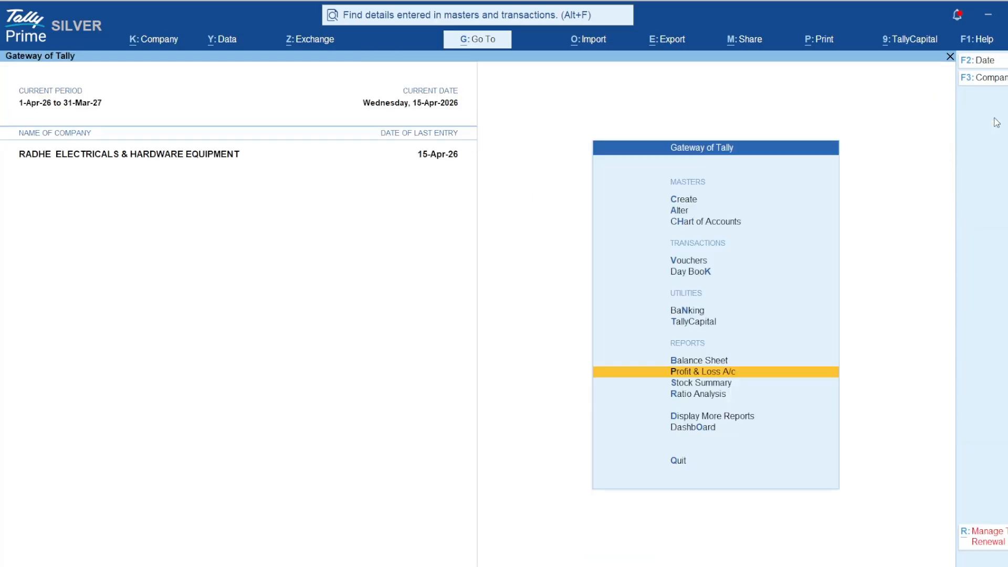
key(Down)
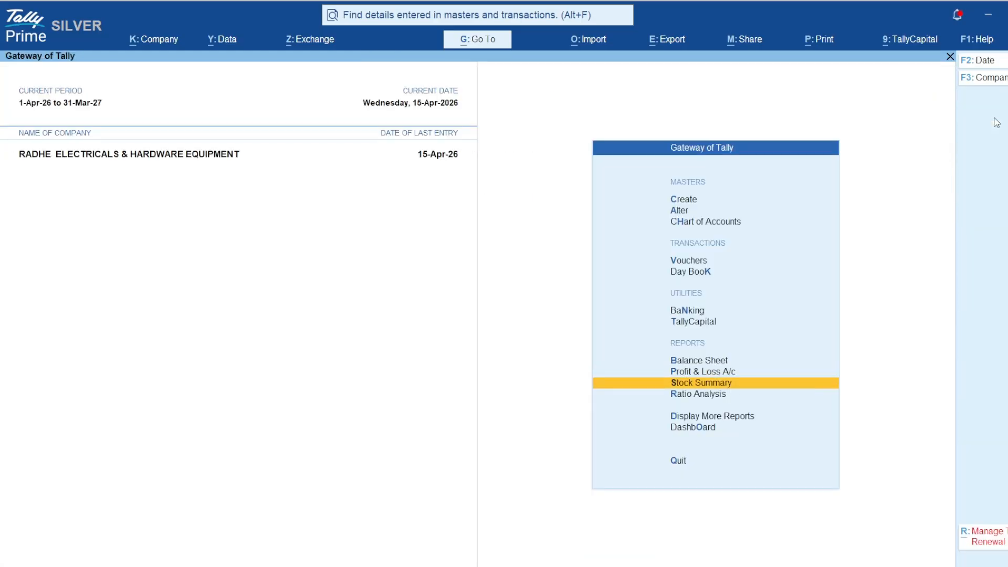
key(Return)
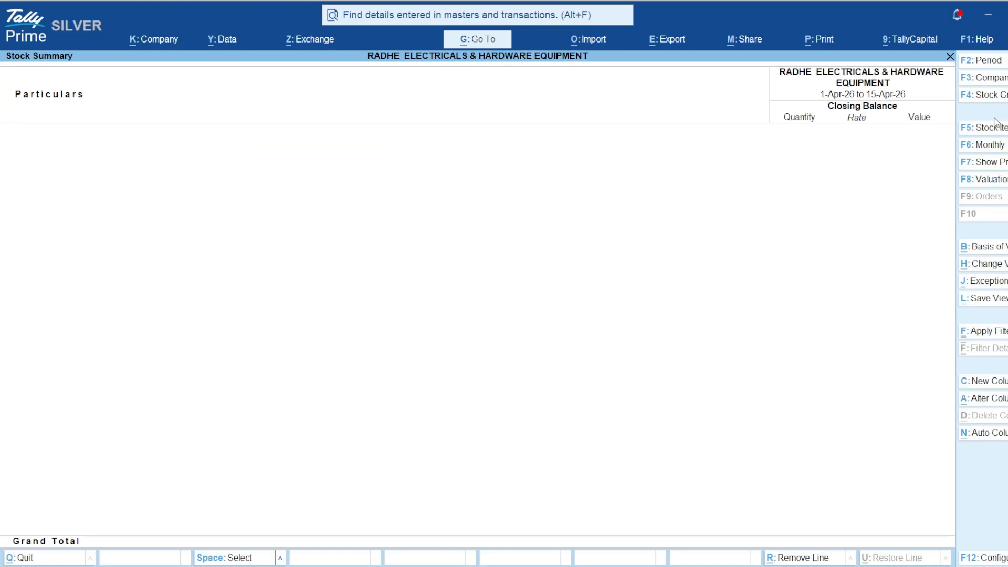
key(Escape)
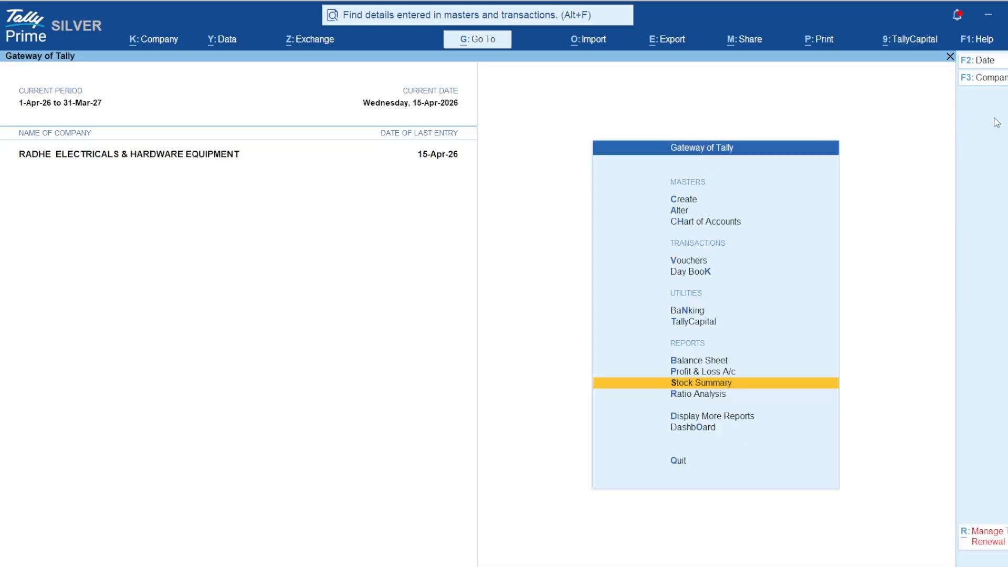
Look through the principal groups in the Ratio Analysis report and return to the Gateway of Tally.
key(Down)
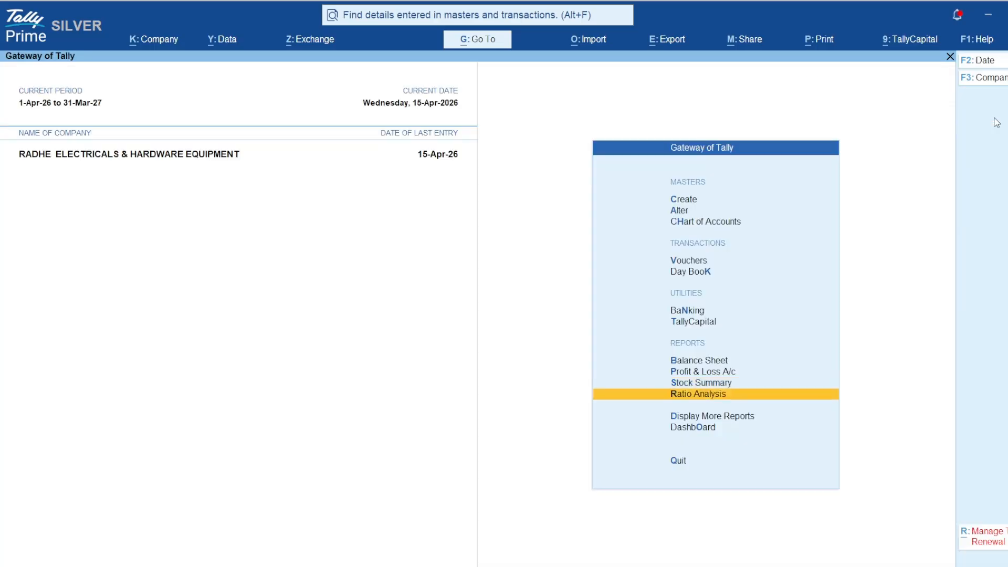
key(Return)
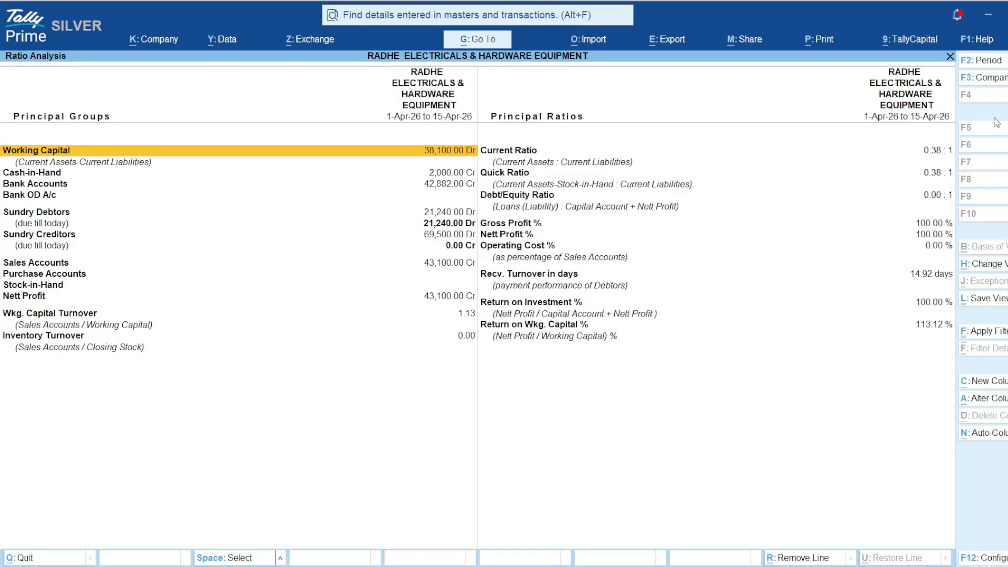
key(Down)
key(Down)
key(Down)
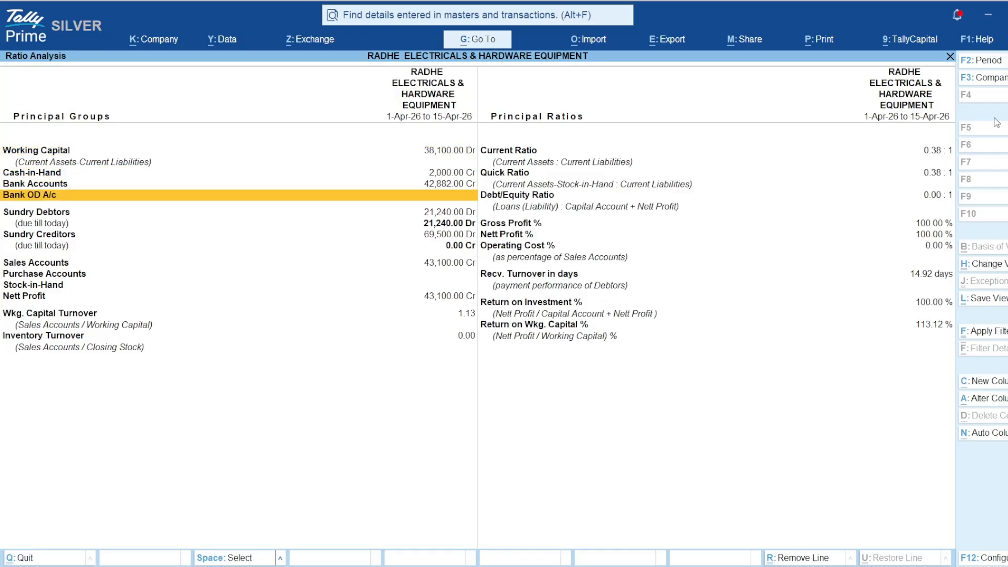
key(Down)
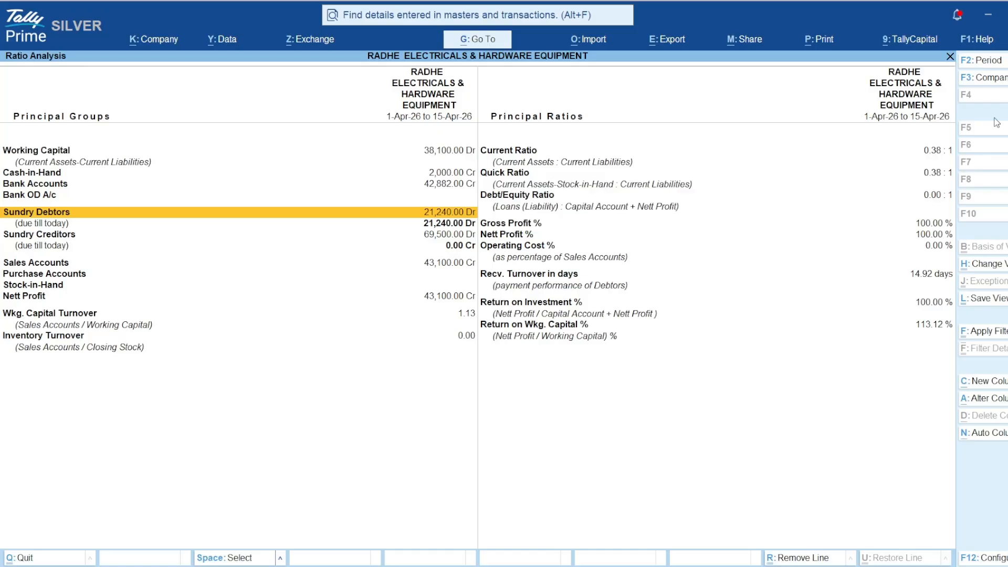
key(Escape)
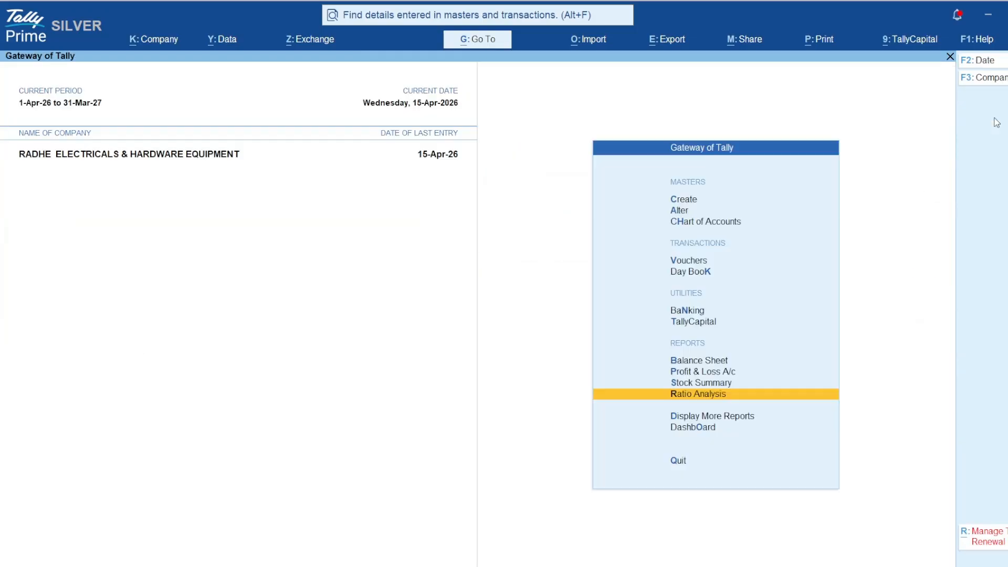
View the accounting, inventory, statutory and exception reports offered under Display More Reports, and return to the Gateway of Tally.
key(Down)
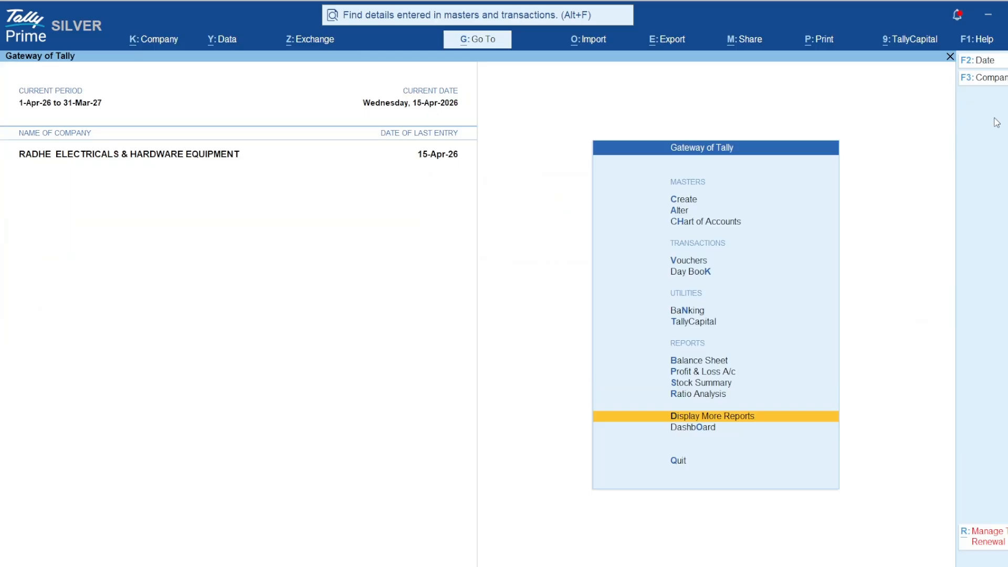
key(Return)
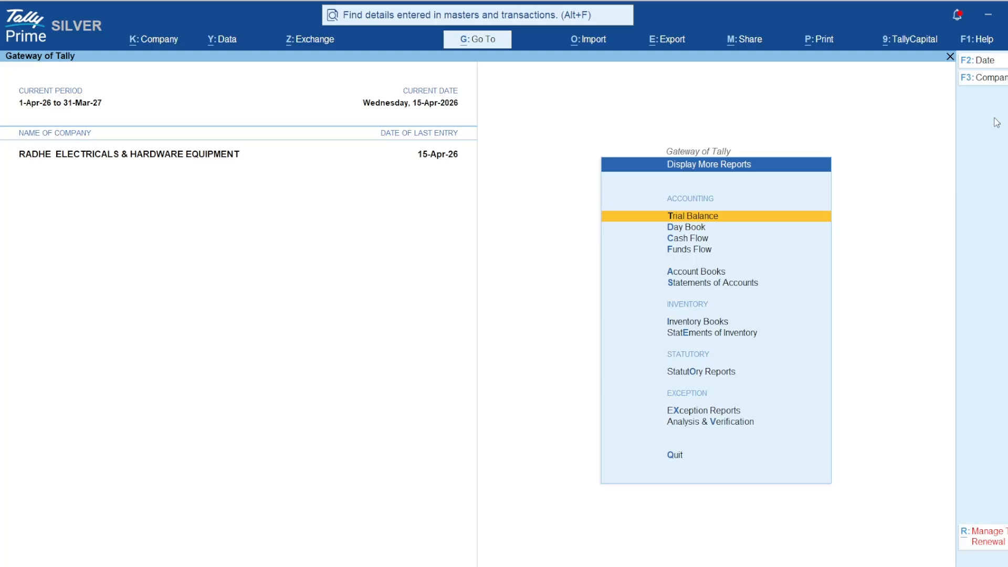
key(Escape)
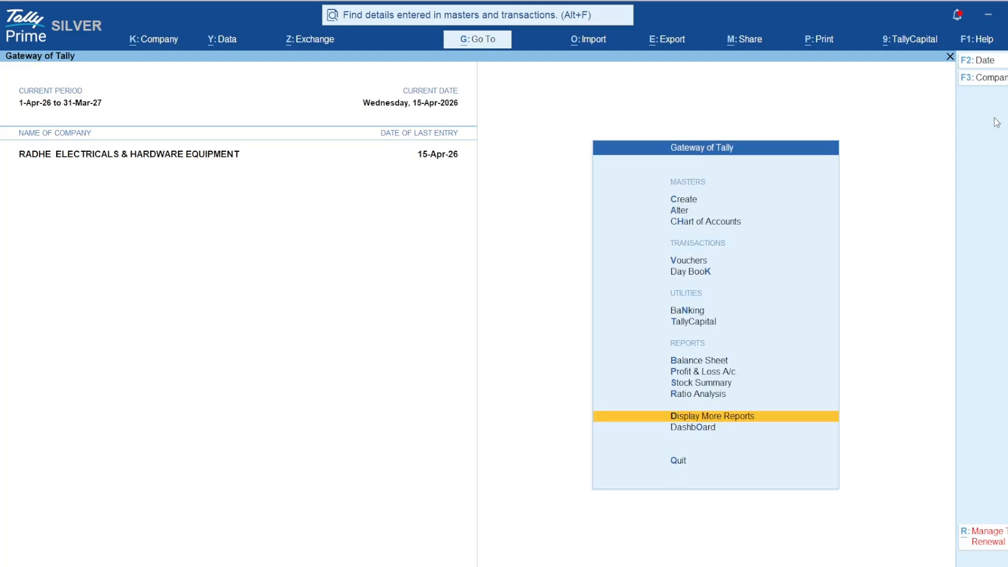
View the Dashboard, stepping through the first months of its Sales Trend chart, and return to the Gateway of Tally.
key(Down)
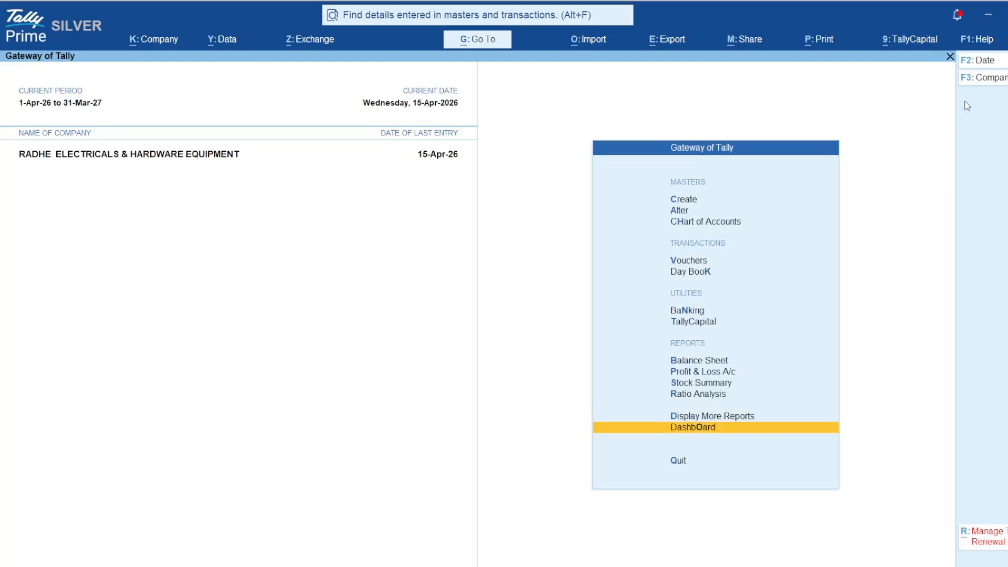
key(Return)
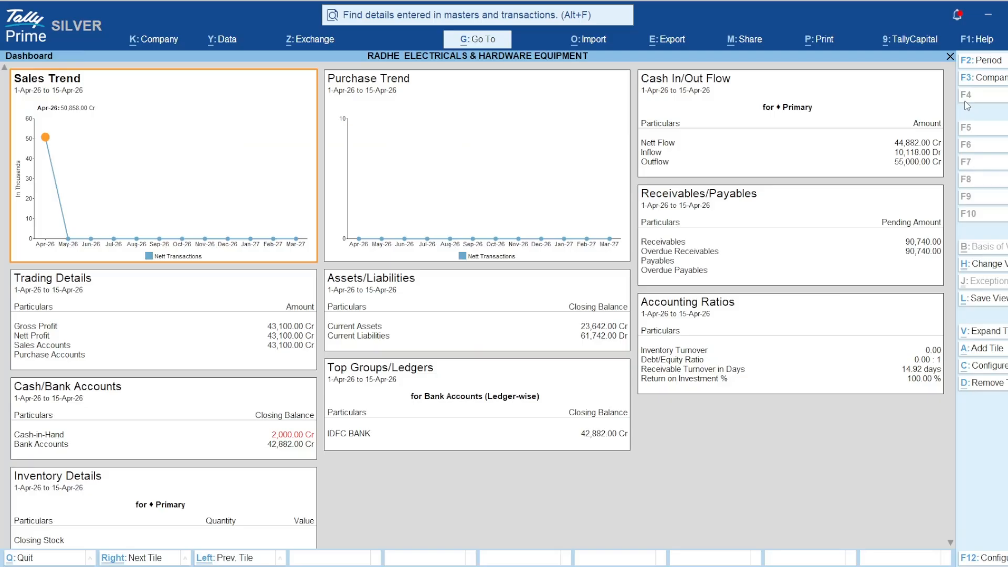
key(Right)
key(Right)
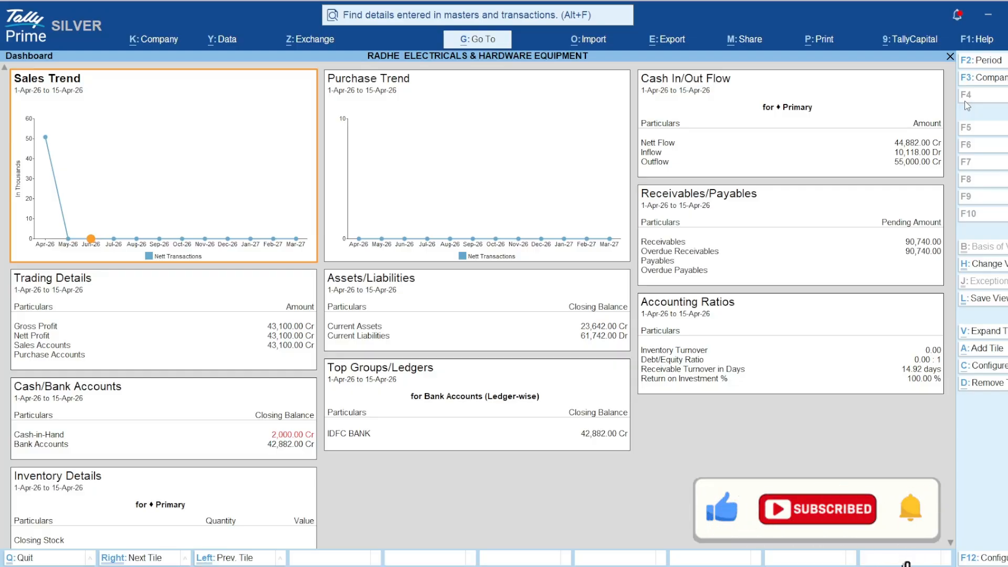
key(Escape)
Bring up the quit confirmation from the Gateway of Tally and cancel it.
key(Down)
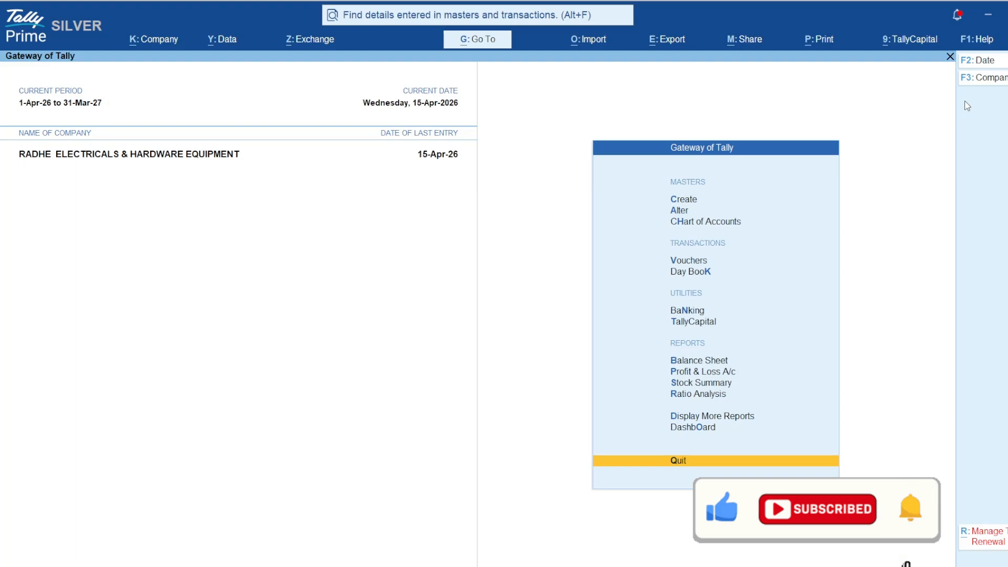
key(Return)
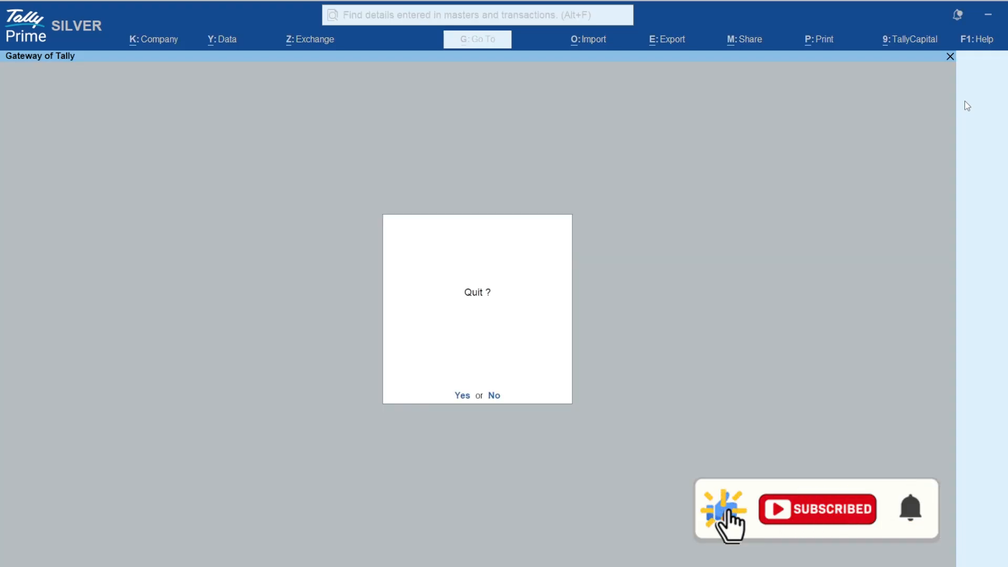
key(Escape)
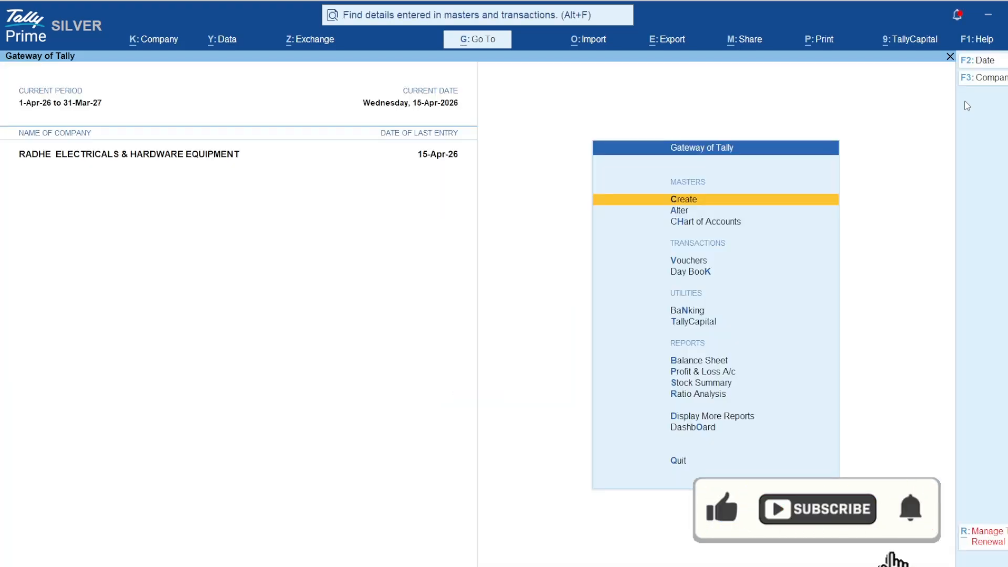